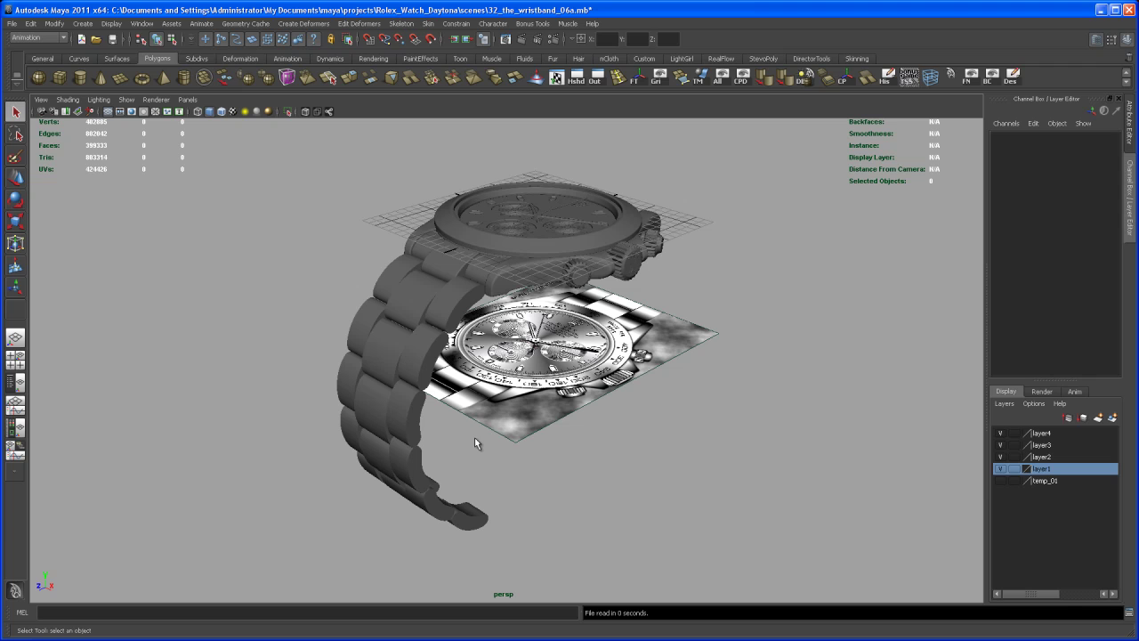
Step: Select the whole wristband half and group it so that its pivot sits at the origin
left_click(411, 422)
key("Up")
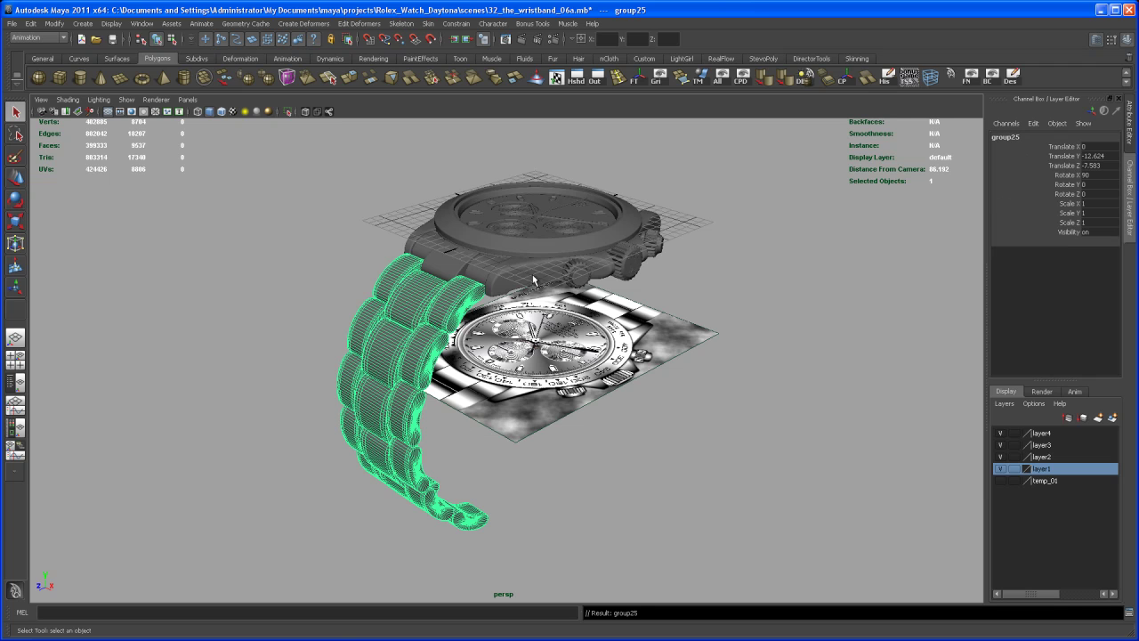
key("w")
left_click_drag(605, 437, 572, 419, "alt")
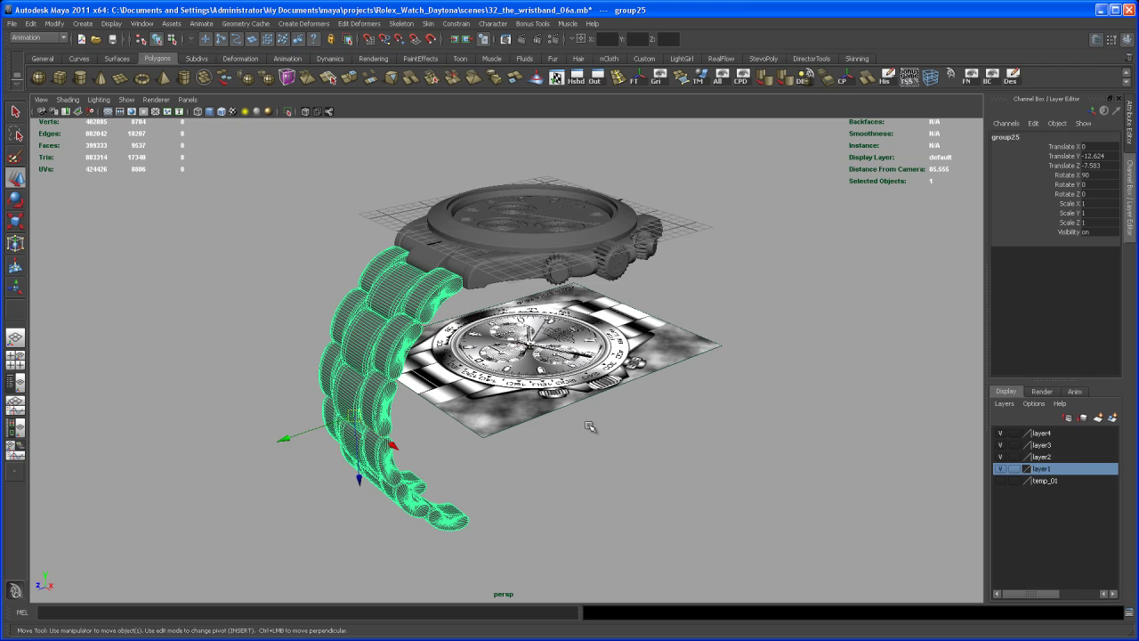
key("ctrl+g")
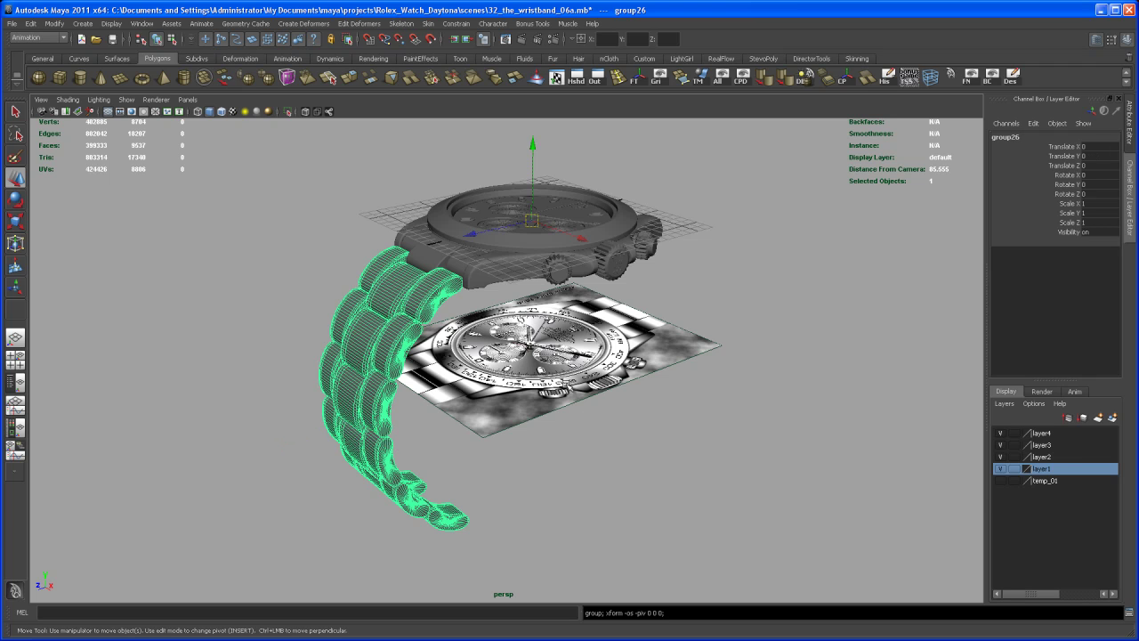
left_click_drag(566, 388, 566, 393, "alt")
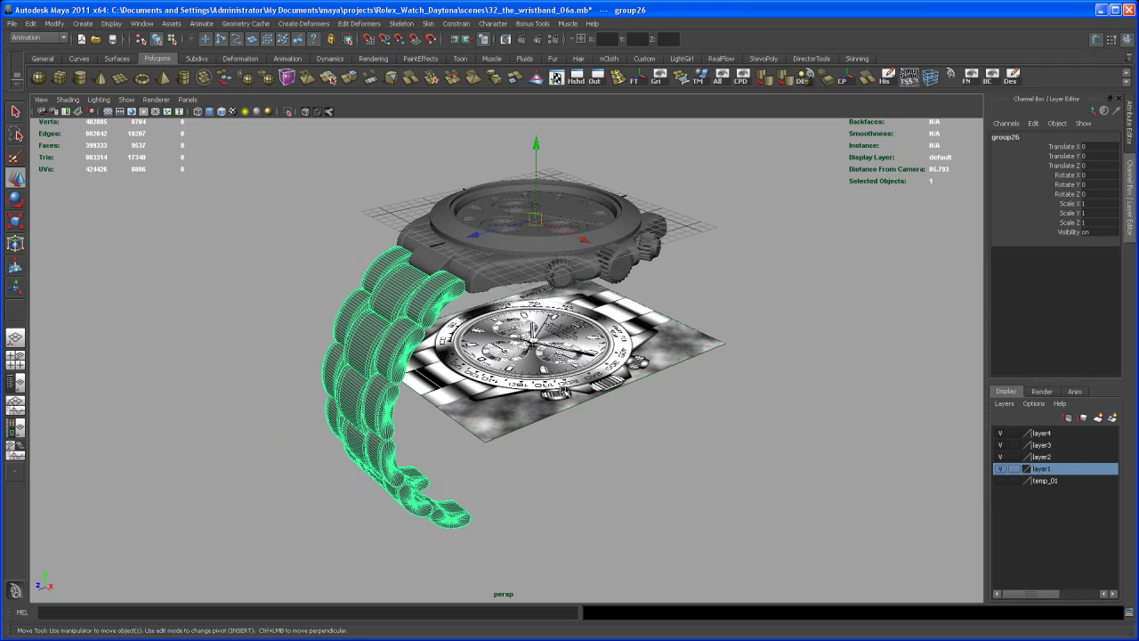
Step: Create one mirrored instance of the grouped wristband half with Duplicate Special, using a Z scale of -1
left_click(32, 24)
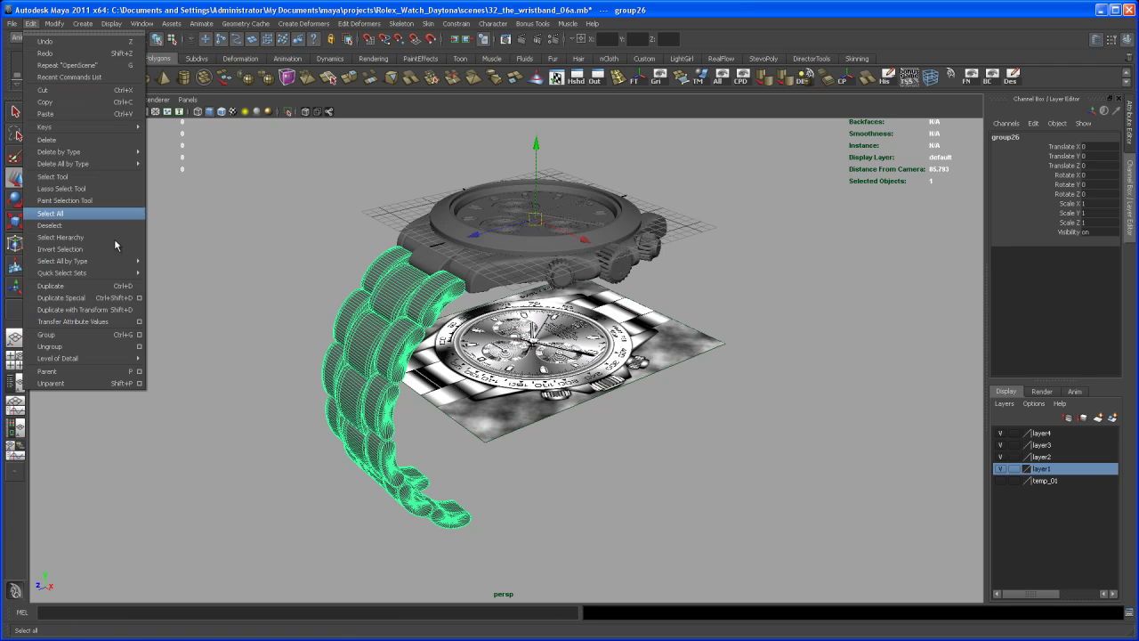
left_click(140, 301)
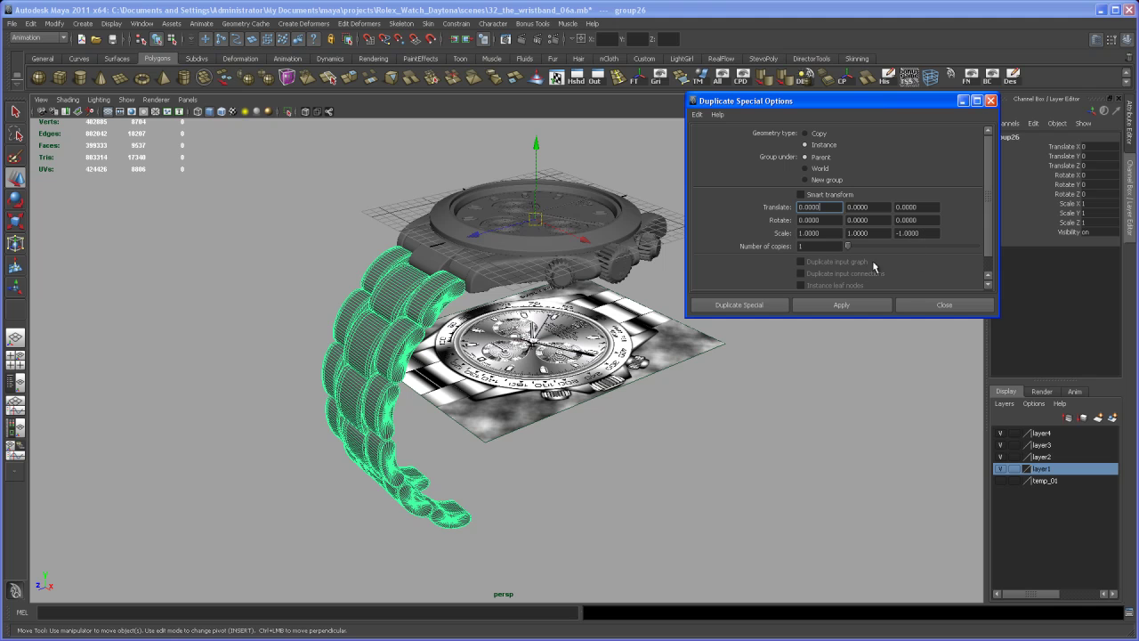
left_click(834, 305)
left_click(909, 305)
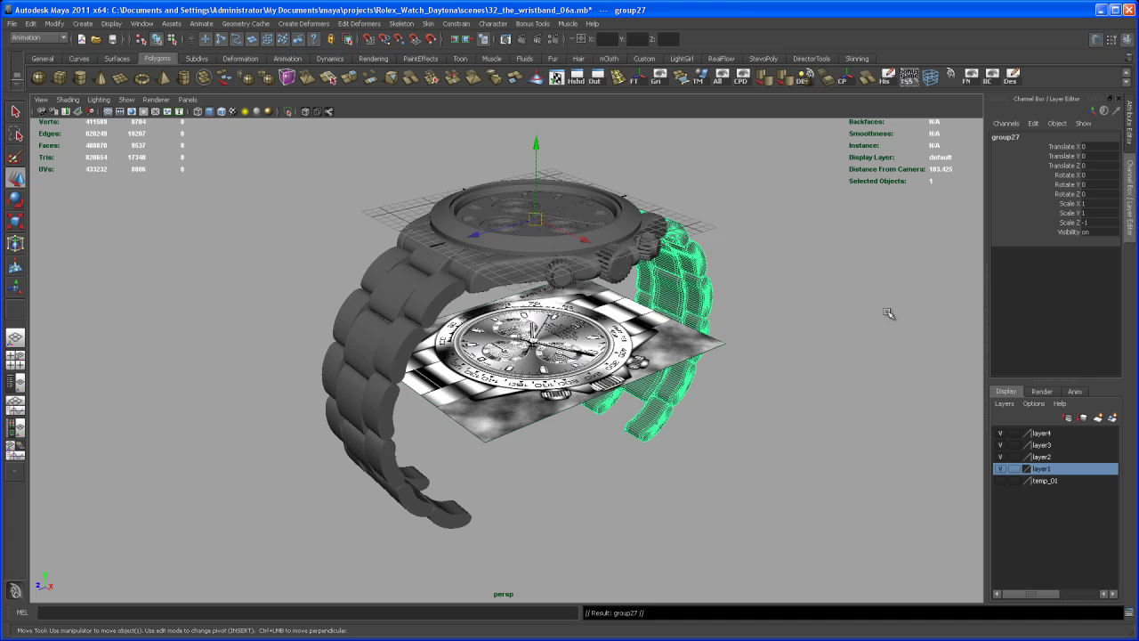
Step: Examine the watch with both wristband halves from several angles, including the gap between their open ends
left_click_drag(810, 369, 763, 355, "alt")
middle_click_drag(763, 355, 787, 324, "alt")
left_click(771, 440)
left_click_drag(771, 440, 792, 375, "alt")
scroll(716, 444, "up", 1)
left_click_drag(578, 445, 562, 422, "alt")
mouse_move(596, 471)
left_mouse_down("alt")
mouse_move(611, 472)
mouse_move(593, 486)
mouse_move(605, 486)
left_mouse_up("alt")
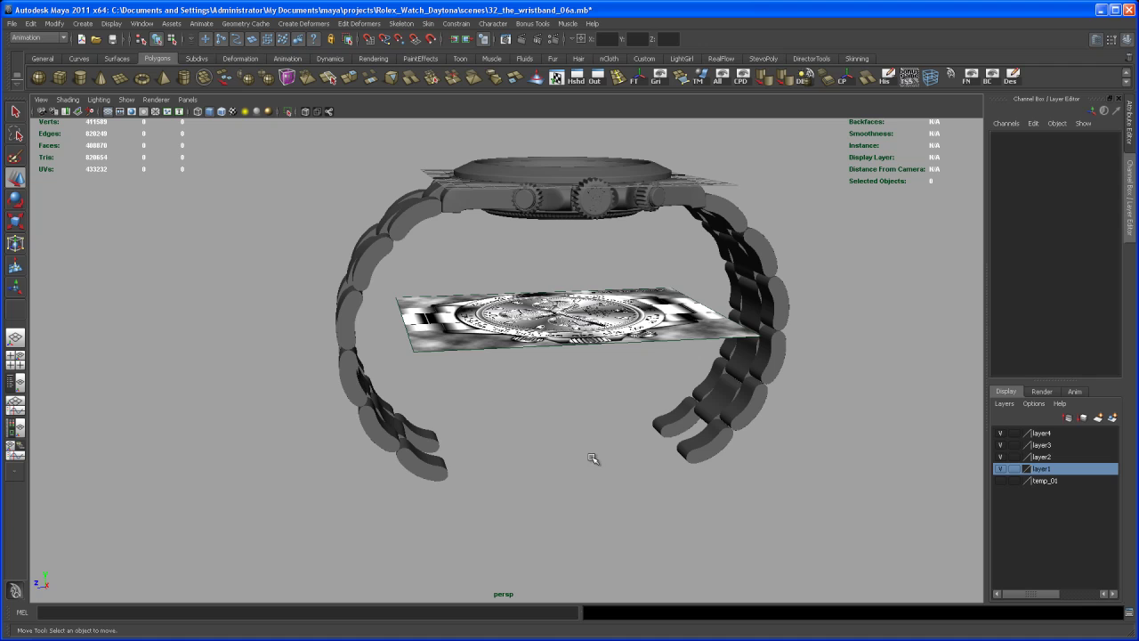
left_click_drag(549, 330, 623, 405, "alt")
middle_click_drag(534, 365, 543, 383, "alt")
right_click_drag(543, 383, 579, 382, "alt")
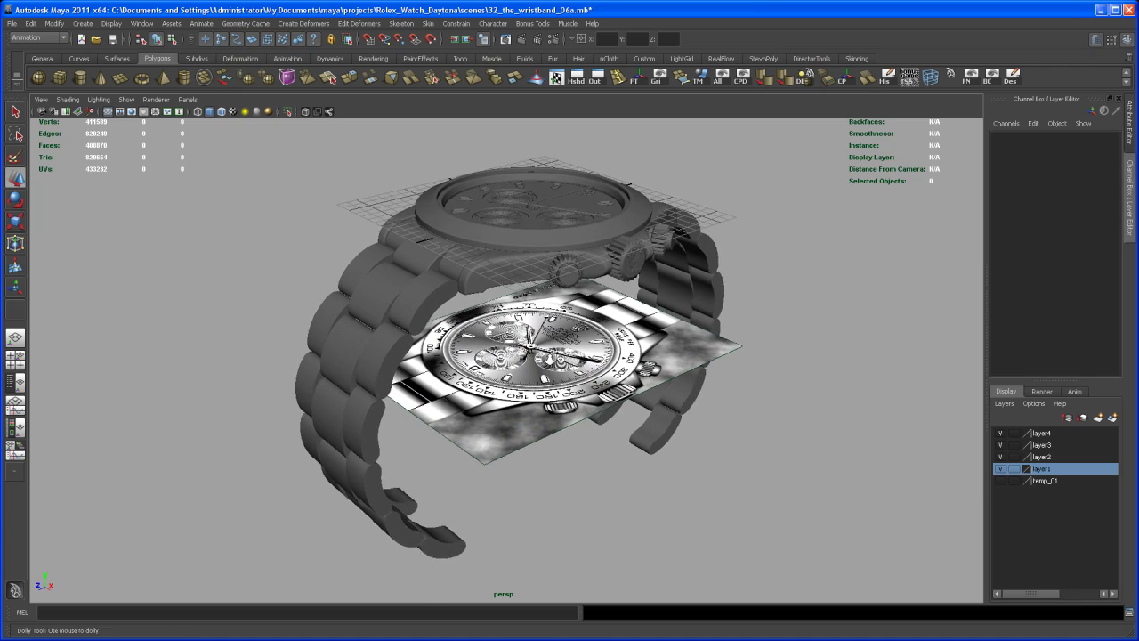
mouse_move(545, 377)
middle_mouse_down("alt")
mouse_move(545, 419)
mouse_move(548, 398)
middle_mouse_up("alt")
left_click_drag(549, 340, 571, 357, "alt")
middle_click_drag(547, 294, 532, 357, "alt")
left_click_drag(532, 357, 527, 339, "alt")
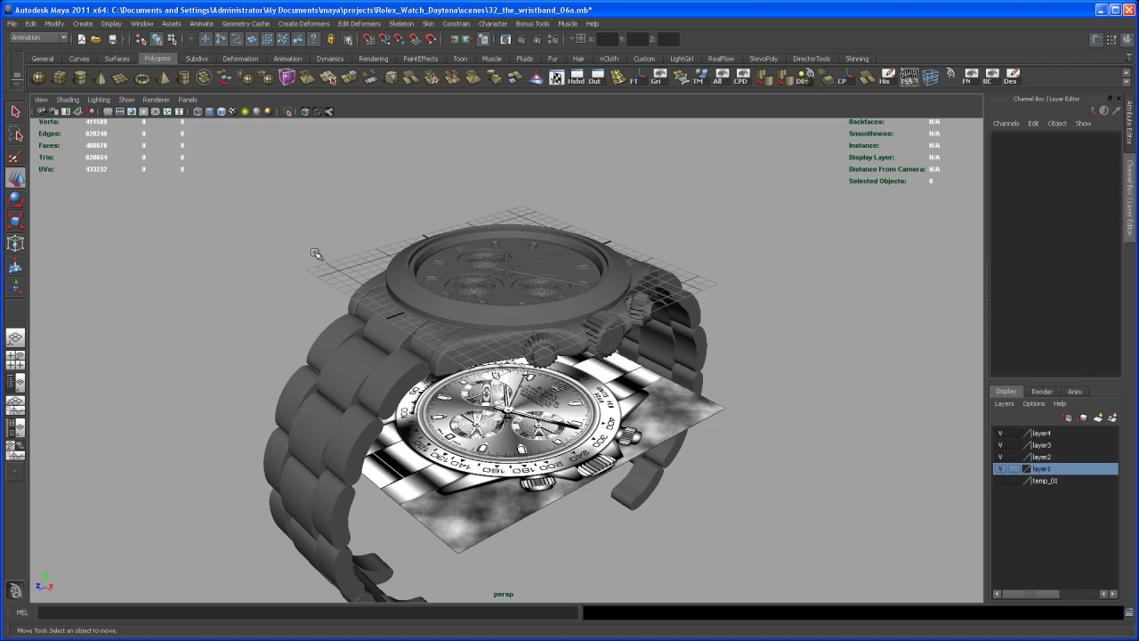
left_click_drag(657, 381, 539, 486, "alt")
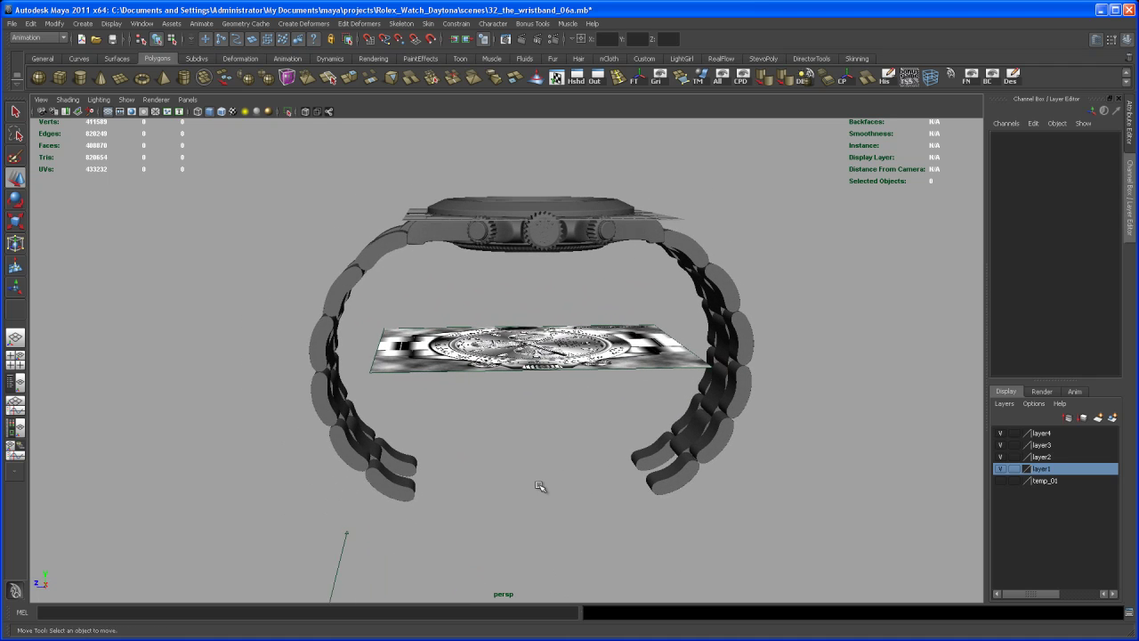
Step: In the side view, create a polygon cube and lower it to about Y -26.8, between the wristband's open ends
key("space")
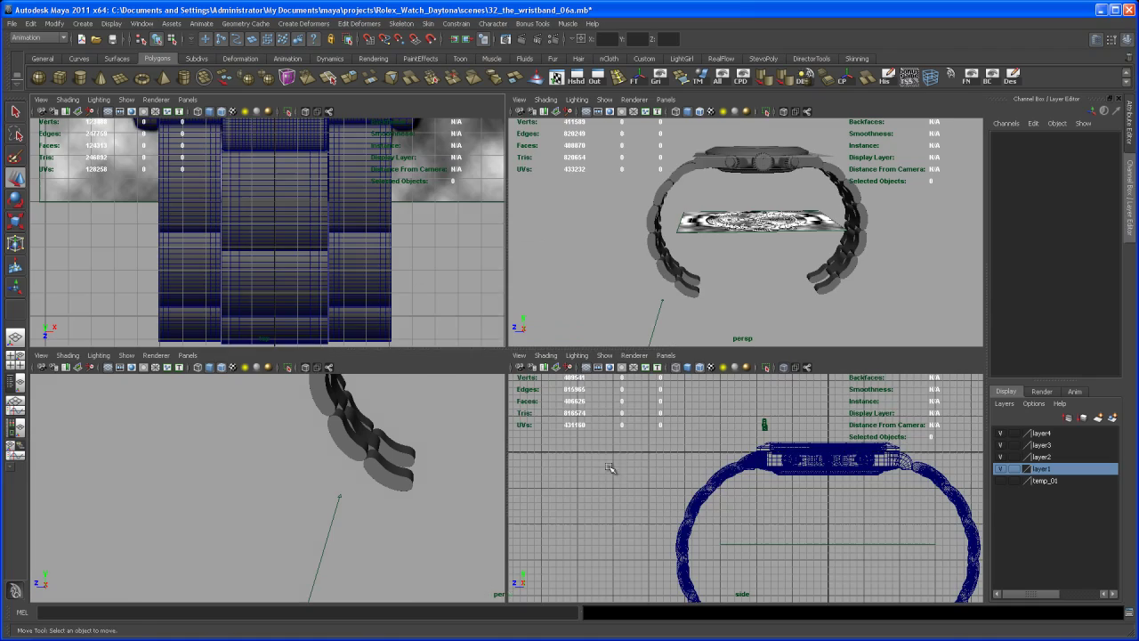
key("space")
key("a")
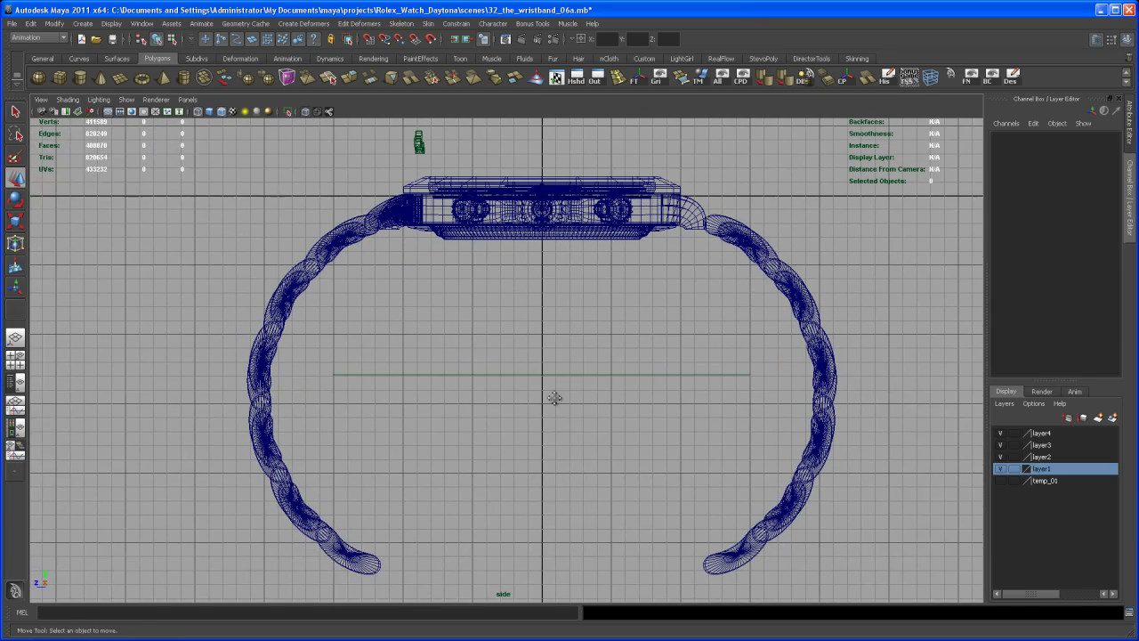
middle_click_drag(554, 398, 505, 369, "alt")
right_click_drag(515, 361, 502, 370, "alt")
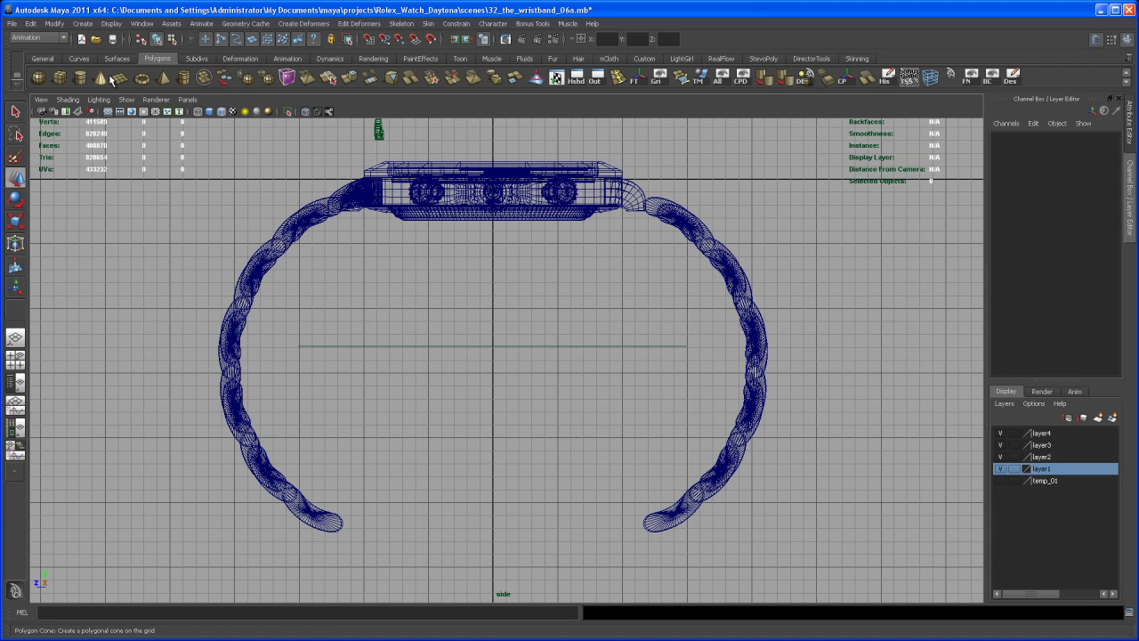
left_click(62, 78)
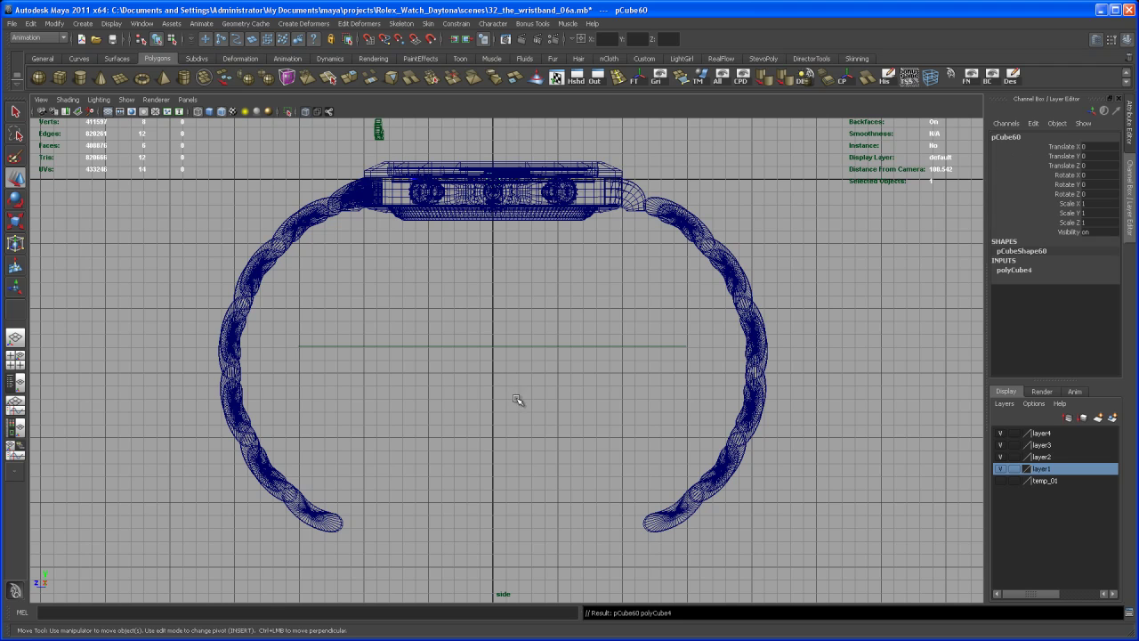
middle_click_drag(509, 211, 520, 323, "alt")
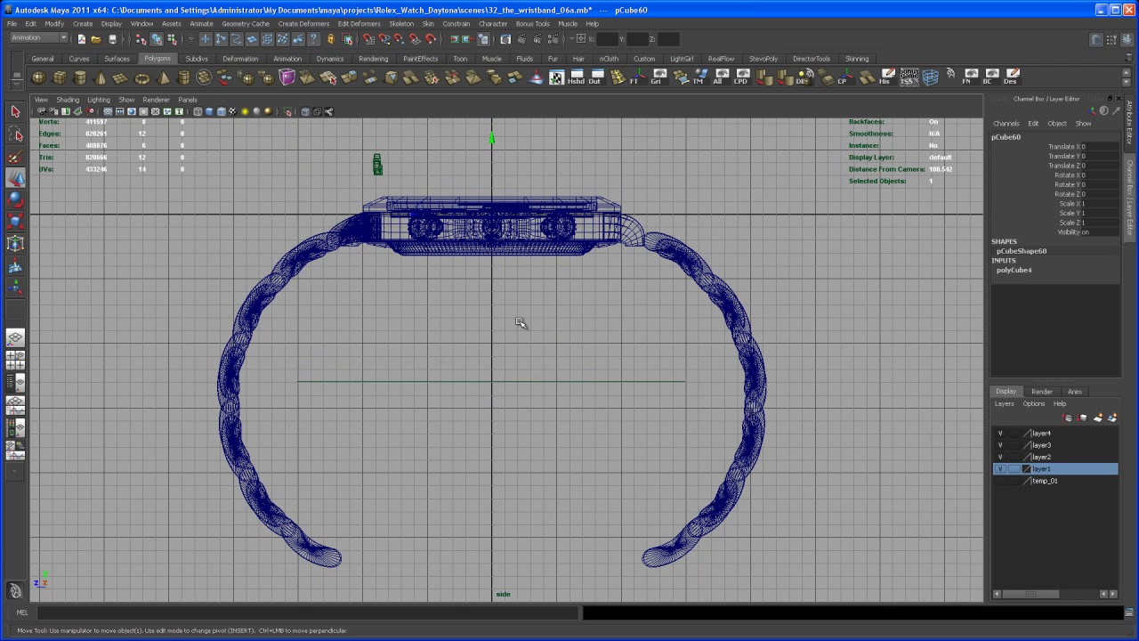
left_click_drag(494, 143, 494, 440)
middle_click_drag(516, 462, 523, 391, "alt")
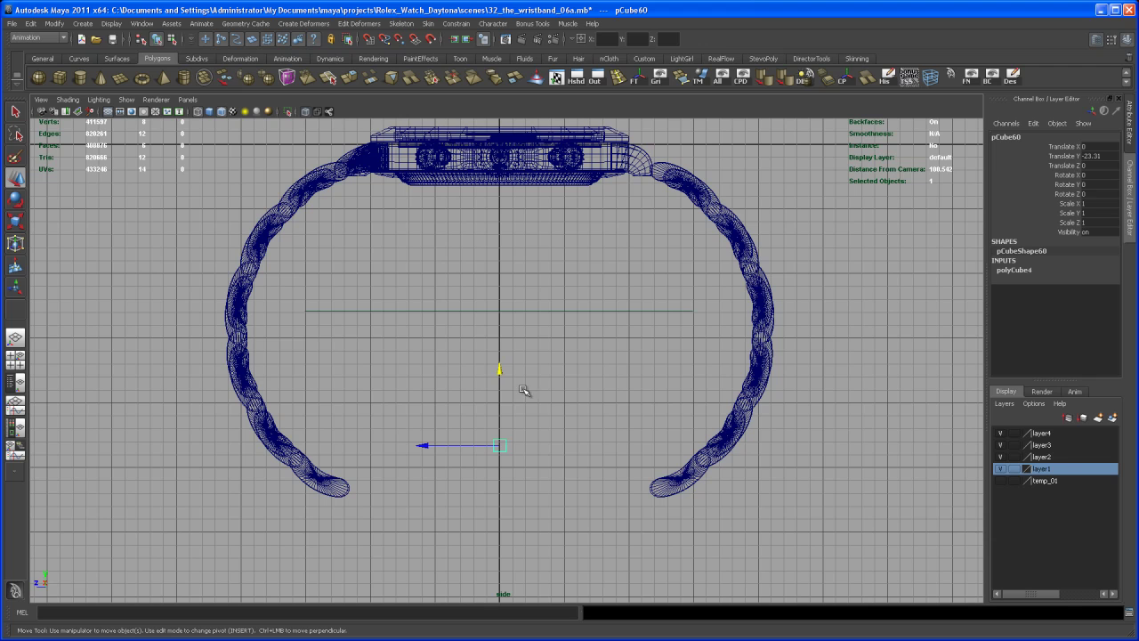
right_click_drag(522, 436, 601, 492, "alt")
left_click_drag(516, 333, 508, 395)
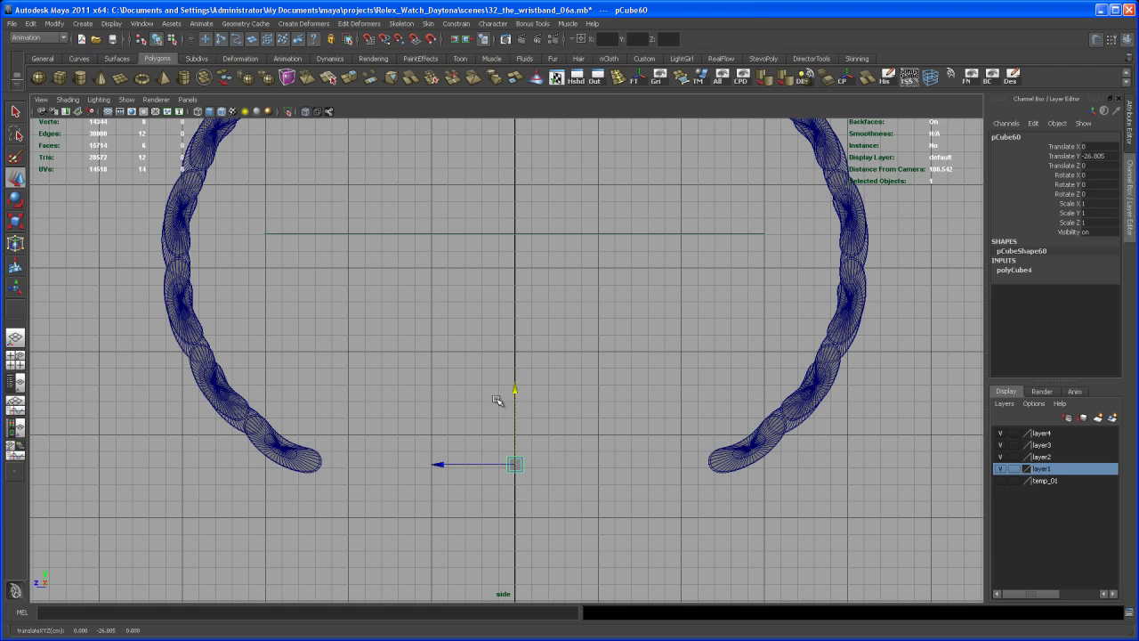
Step: Scale the cube into a thin bar, about 0.5 in Y and about 17.24 in Z
right_click_drag(498, 400, 563, 442, "alt")
key("r")
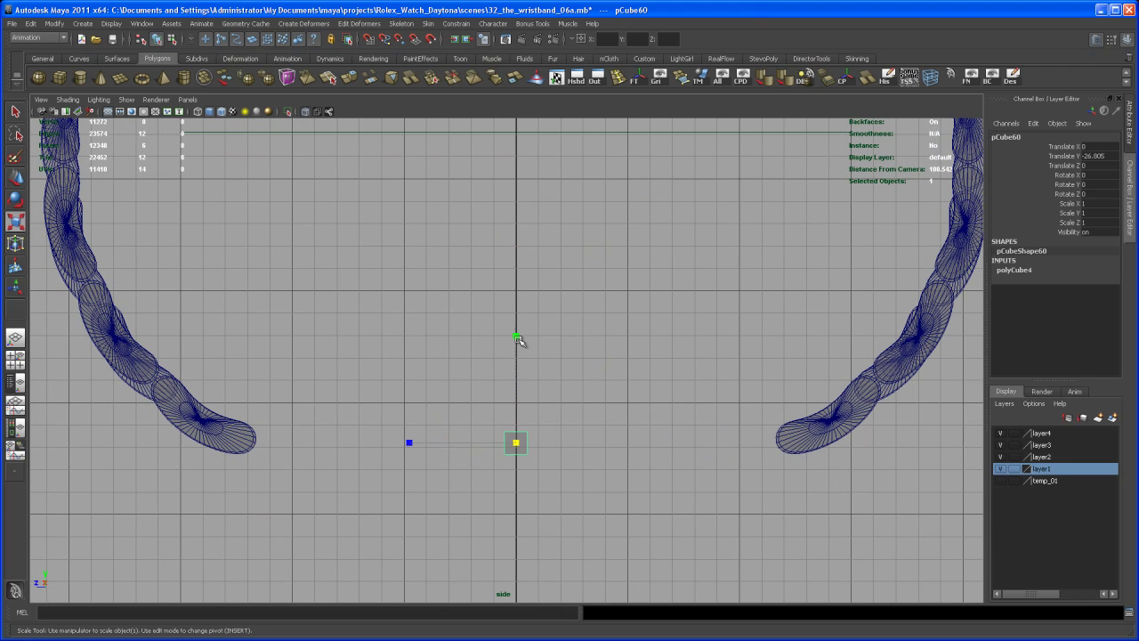
left_click_drag(518, 340, 515, 419)
left_click_drag(411, 442, 263, 436)
left_click_drag(408, 442, 217, 436)
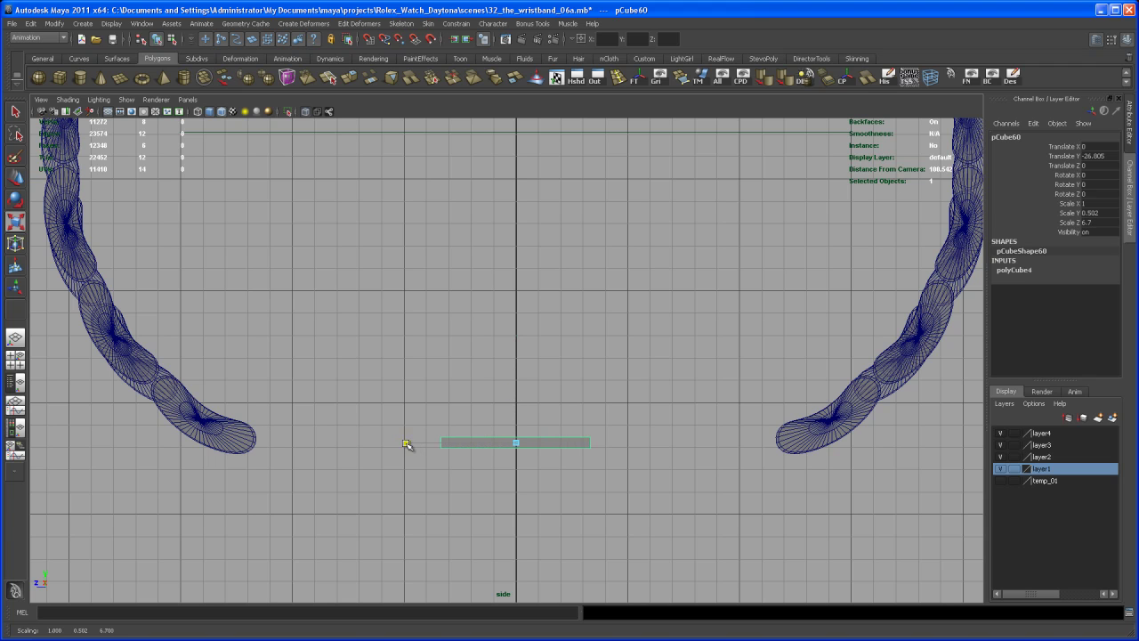
left_click_drag(407, 443, 244, 429)
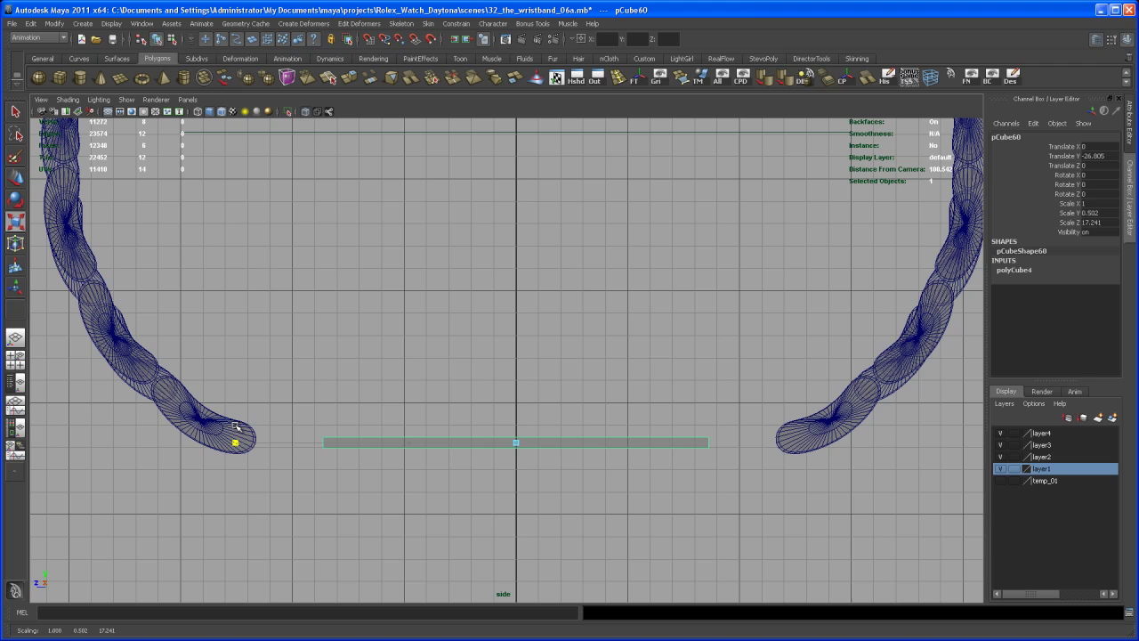
left_click_drag(237, 428, 237, 427)
Step: Lower the thin bar slightly to about Y -27.6
middle_click_drag(507, 474, 512, 445, "alt")
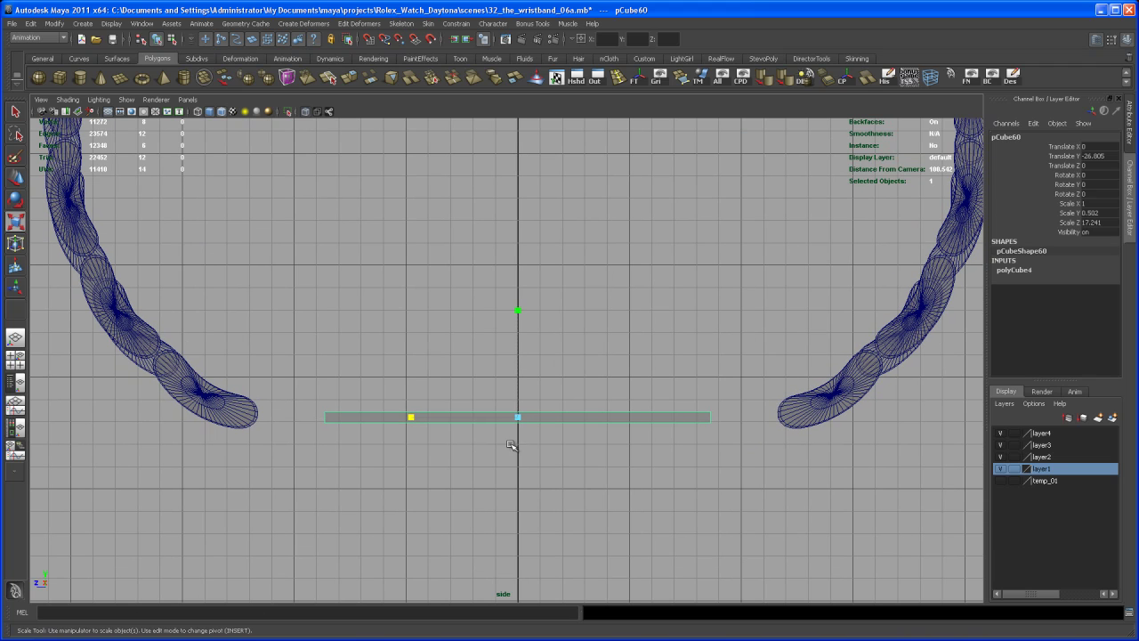
key("w")
left_click_drag(518, 370, 519, 386)
Step: In the perspective view, widen the bar into a flat plate with an X scale of about 9.52
key("space")
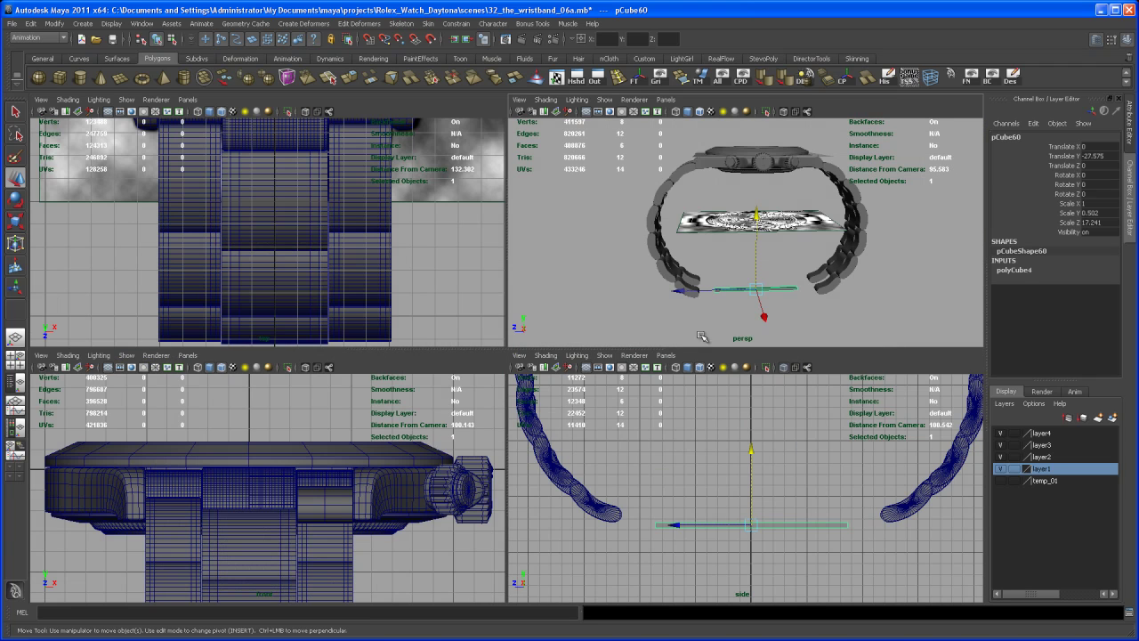
key("space")
left_click_drag(618, 412, 674, 407, "alt")
middle_click_drag(674, 407, 668, 358, "alt")
right_click_drag(668, 358, 648, 472, "alt")
left_click_drag(648, 472, 653, 506, "alt")
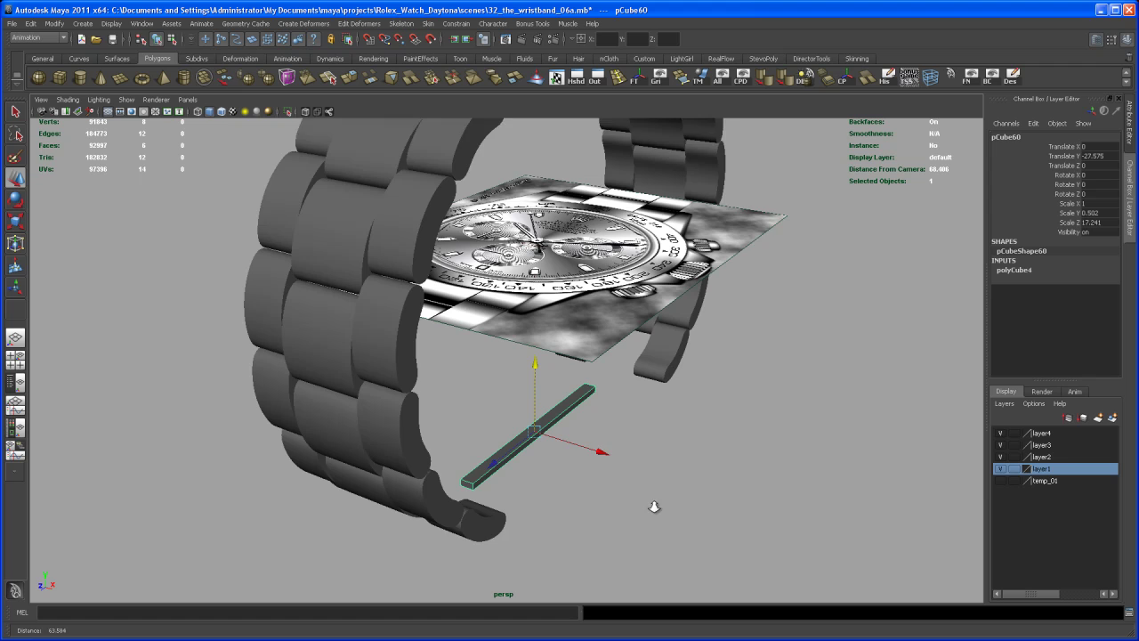
middle_click_drag(653, 506, 650, 474, "alt")
right_click_drag(650, 474, 623, 500, "alt")
key("r")
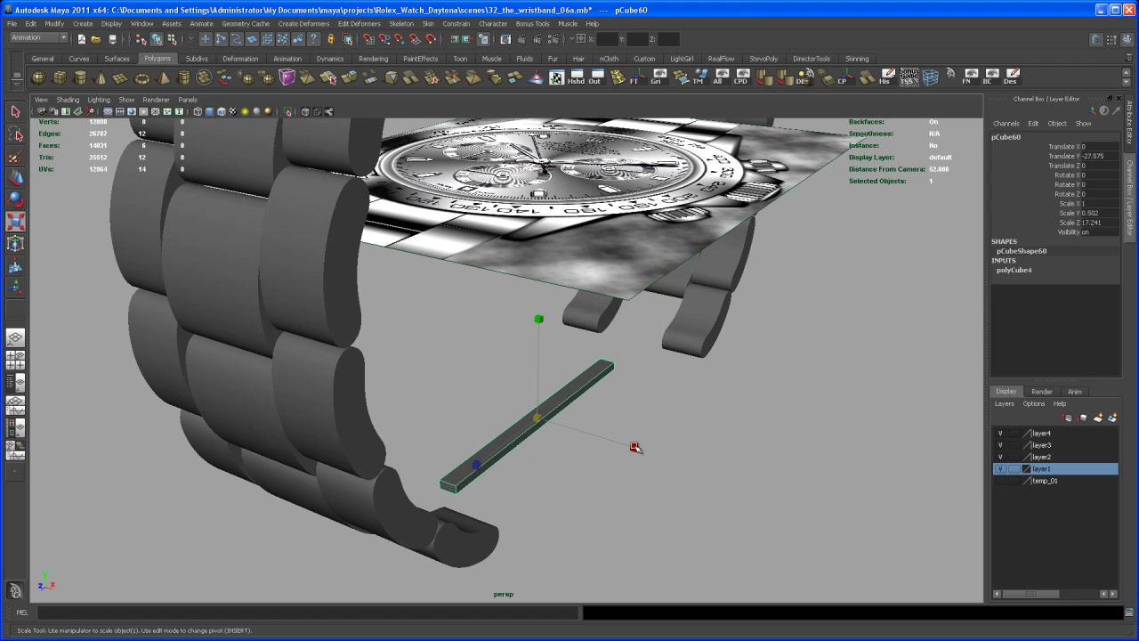
left_click_drag(634, 445, 708, 468)
right_click_drag(653, 466, 678, 501, "alt")
middle_click_drag(678, 502, 634, 465, "alt")
right_click_drag(634, 465, 654, 498, "alt")
middle_click_drag(653, 498, 617, 496, "alt")
left_click_drag(617, 496, 613, 481, "alt")
left_click_drag(582, 407, 610, 452)
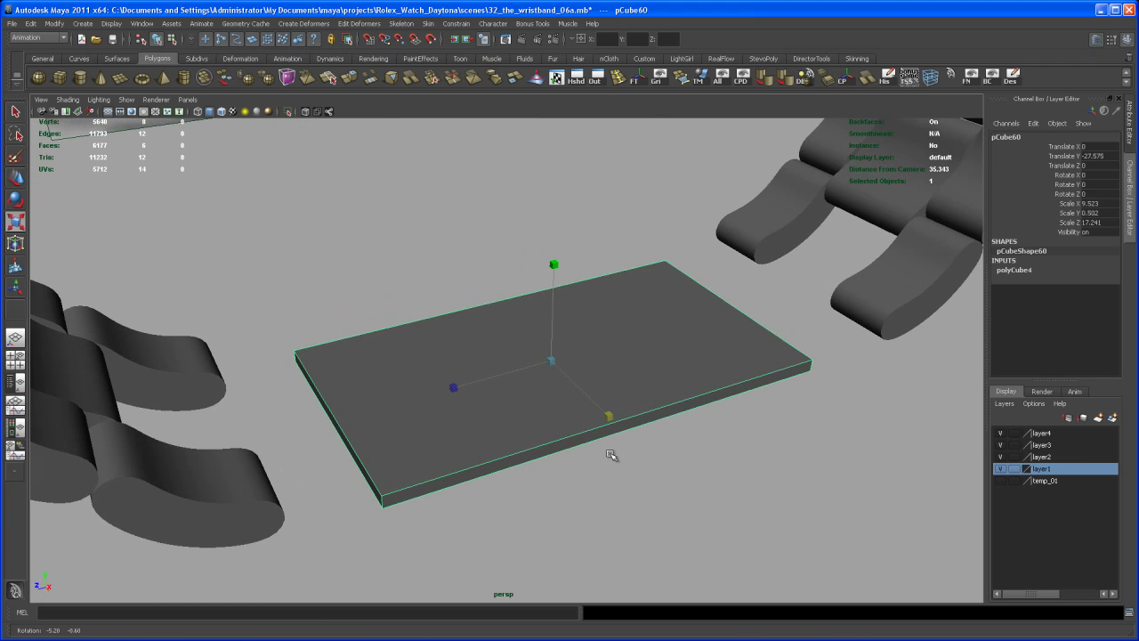
Step: Set the plate's width subdivisions to 2
left_click(1015, 270)
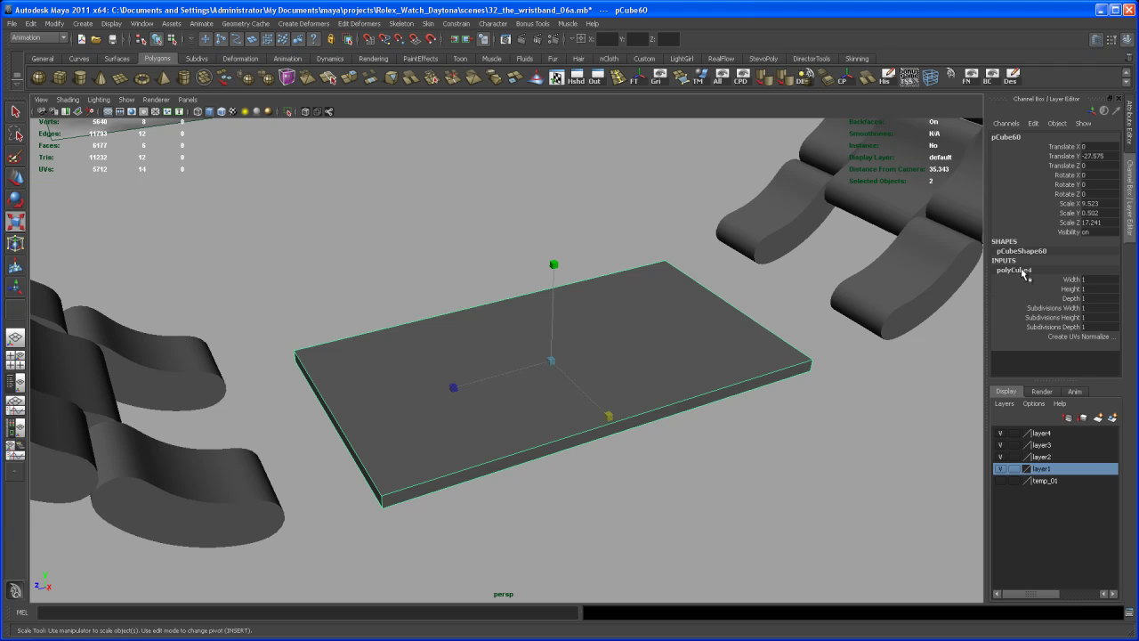
left_click(1067, 311)
mouse_move(707, 431)
middle_mouse_down()
mouse_move(722, 435)
mouse_move(710, 434)
middle_mouse_up()
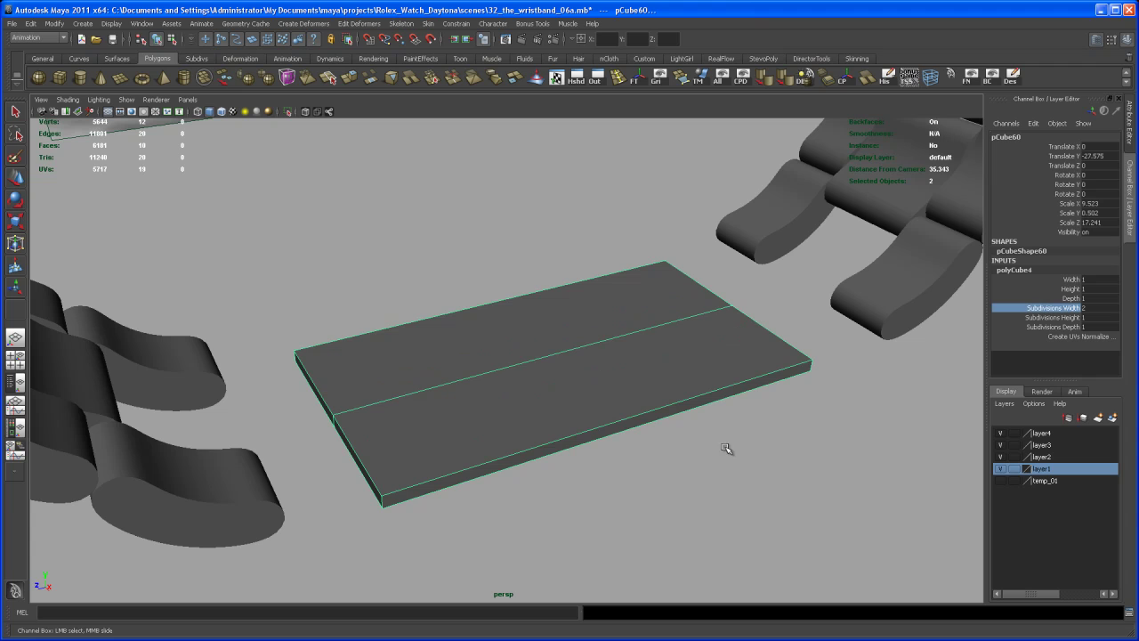
left_click_drag(726, 448, 804, 409, "alt")
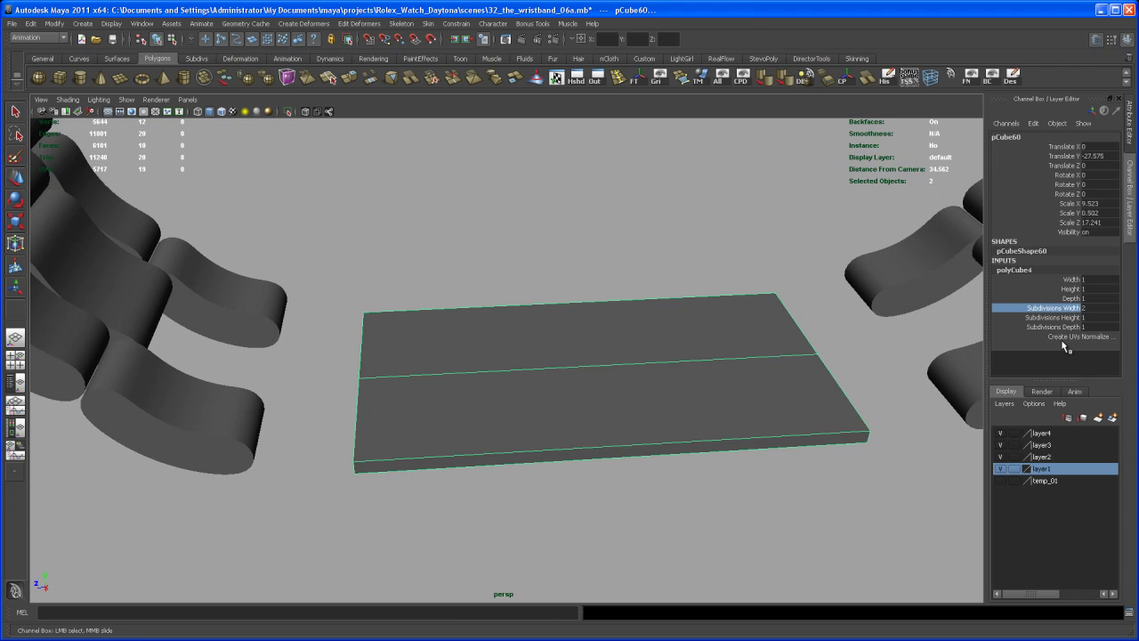
Step: Try 18 and 16 subdivisions along the plate's depth
left_click(1067, 326)
left_click_drag(657, 428, 661, 460, "alt")
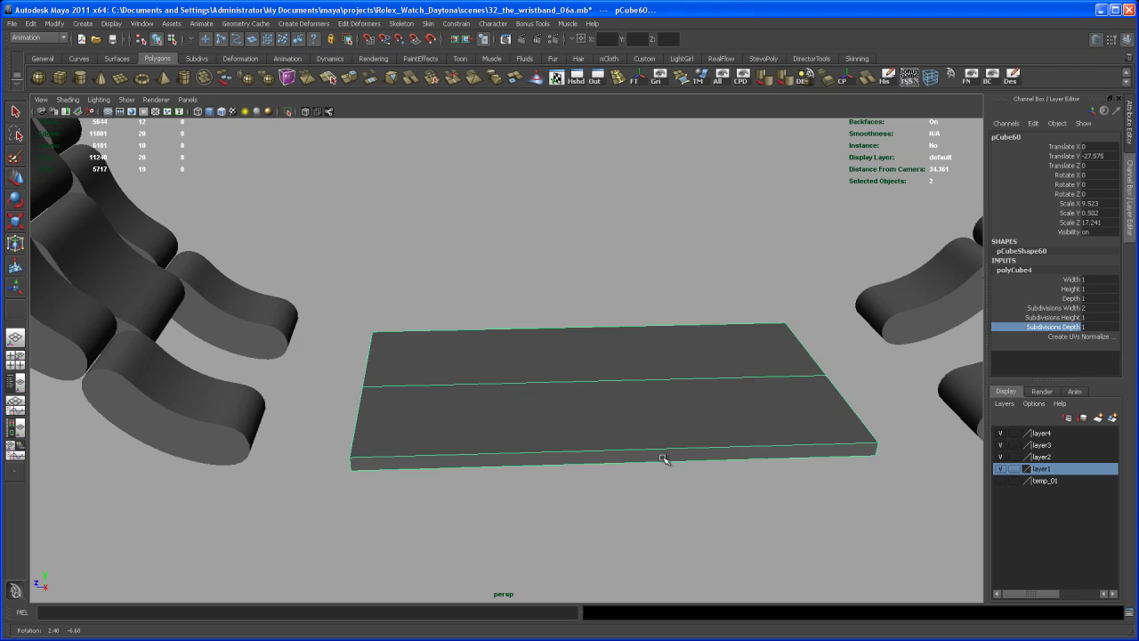
middle_click_drag(611, 437, 713, 446)
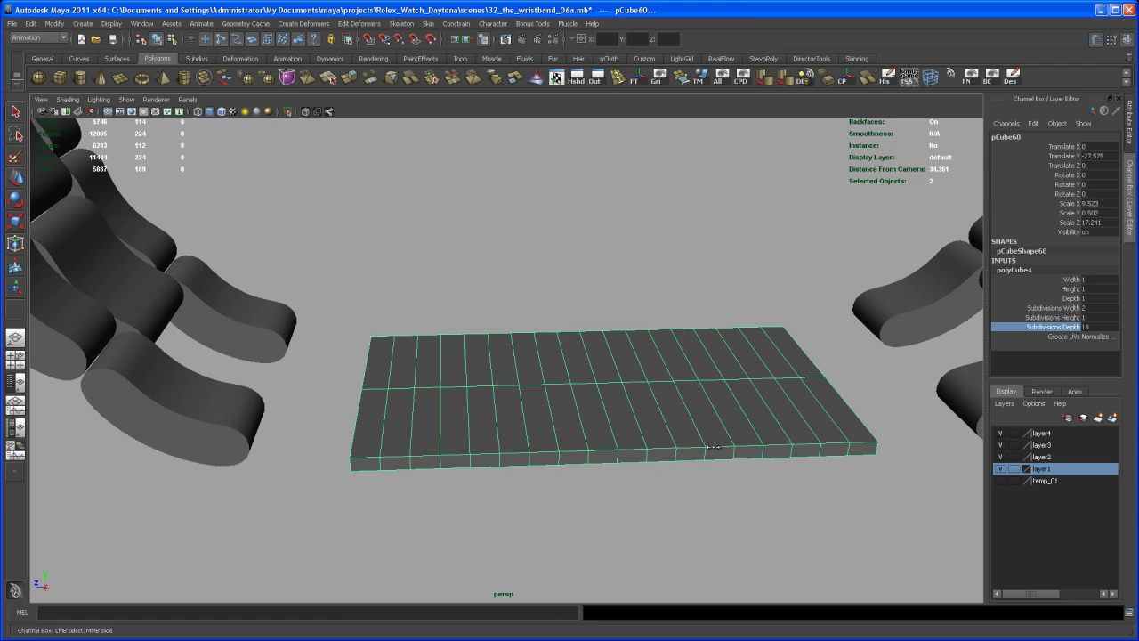
left_click_drag(692, 483, 785, 393, "alt")
left_click(1100, 326)
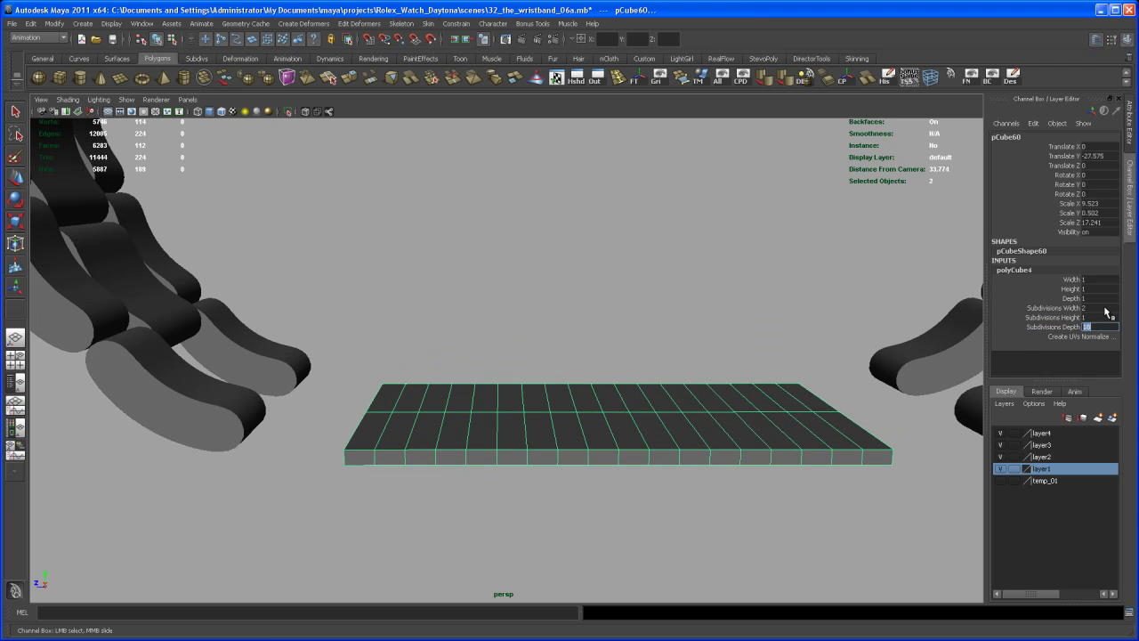
type("16")
key("Return")
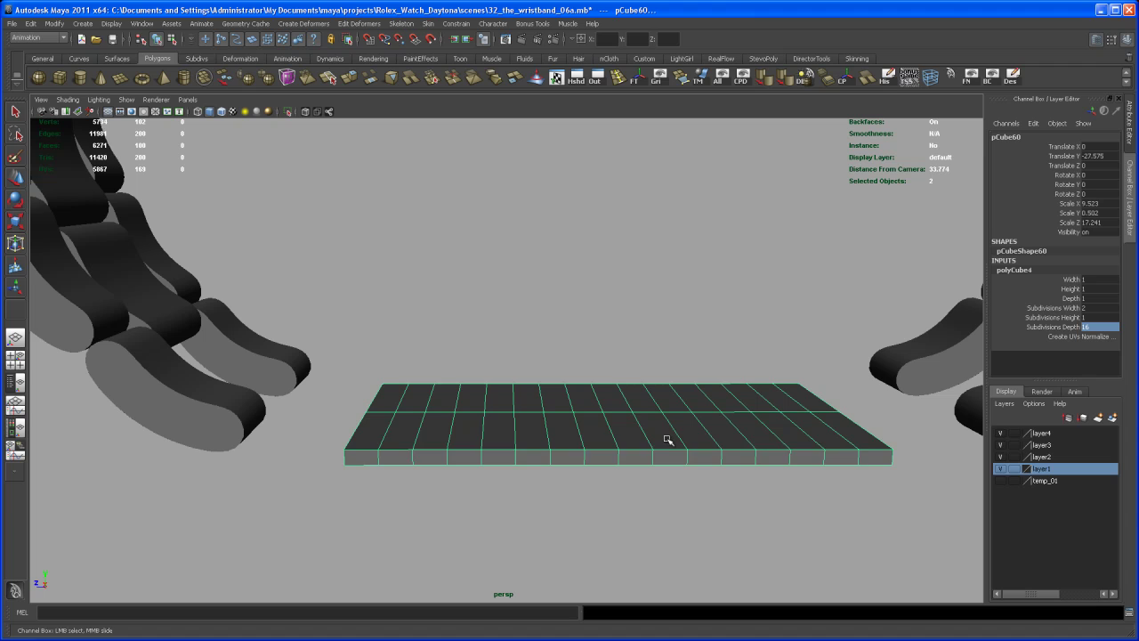
Step: Set the plate's depth subdivisions to 20 and switch the plate to component selection
middle_click_drag(672, 450, 657, 452, "alt")
left_click(1095, 326)
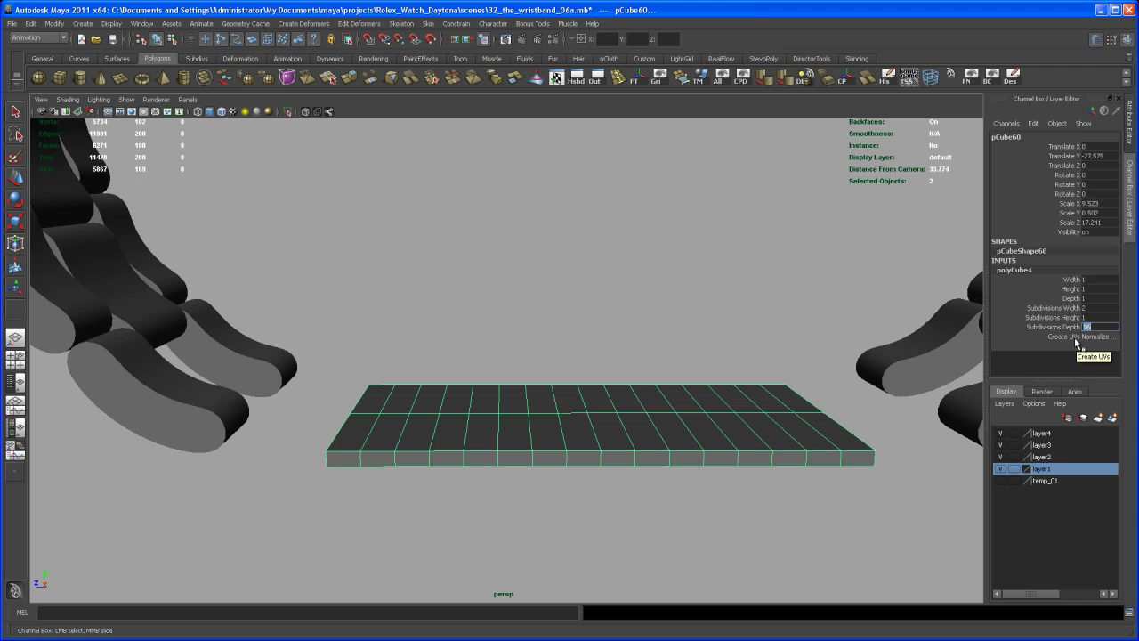
key("Return")
left_click_drag(762, 418, 597, 389, "alt")
right_click(591, 329)
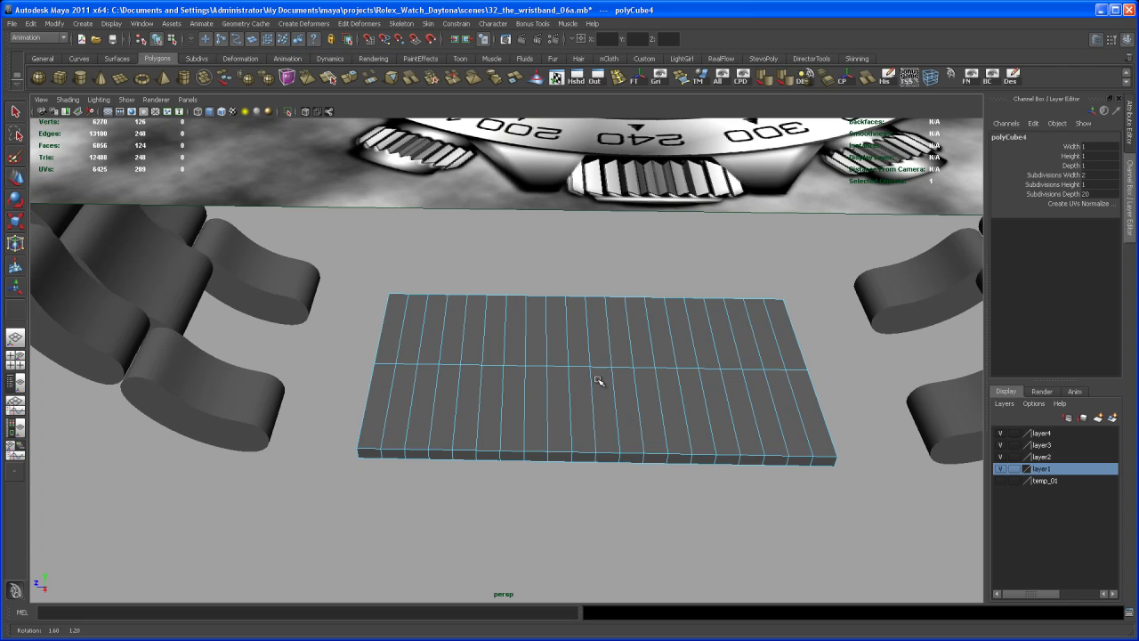
Step: Delete the faces of the plate's far lengthwise half
mouse_move(798, 341)
left_mouse_down()
mouse_move(792, 381)
mouse_move(787, 356)
left_mouse_up()
key("Delete")
left_click_drag(572, 413, 621, 509, "alt")
right_click_drag(620, 508, 615, 461, "alt")
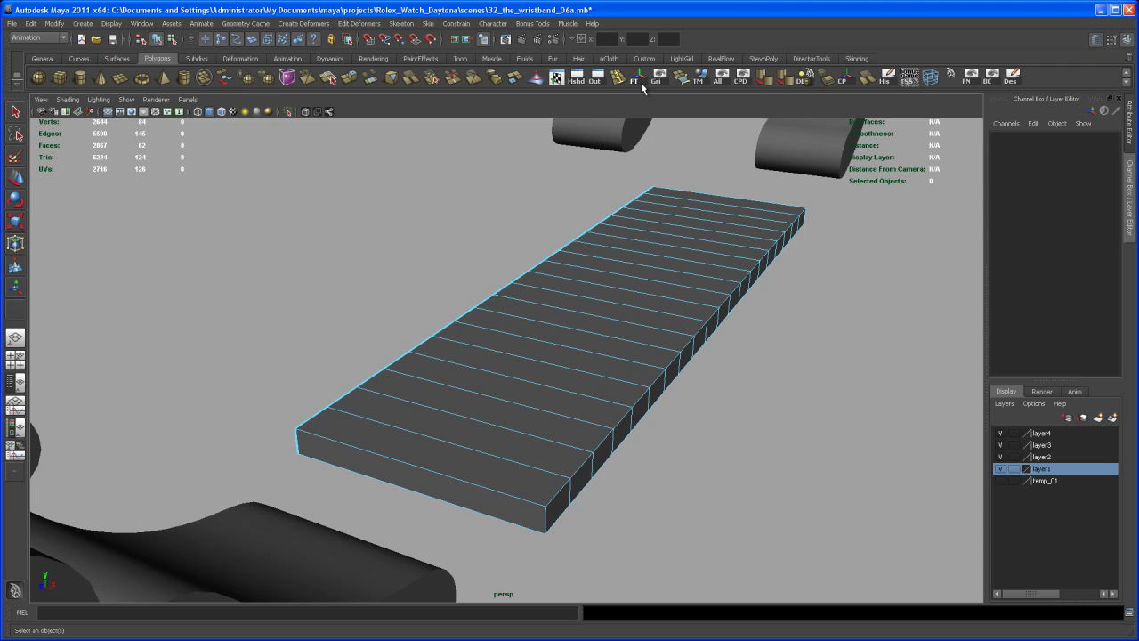
Step: Insert a lengthwise edge loop on the remaining plate half, close to its outer long edge
left_click(617, 77)
left_click_drag(528, 505, 501, 510)
right_click_drag(501, 511, 471, 465, "alt")
middle_click_drag(471, 466, 412, 479, "alt")
right_click_drag(412, 479, 404, 442, "alt")
middle_click_drag(522, 478, 479, 484, "alt")
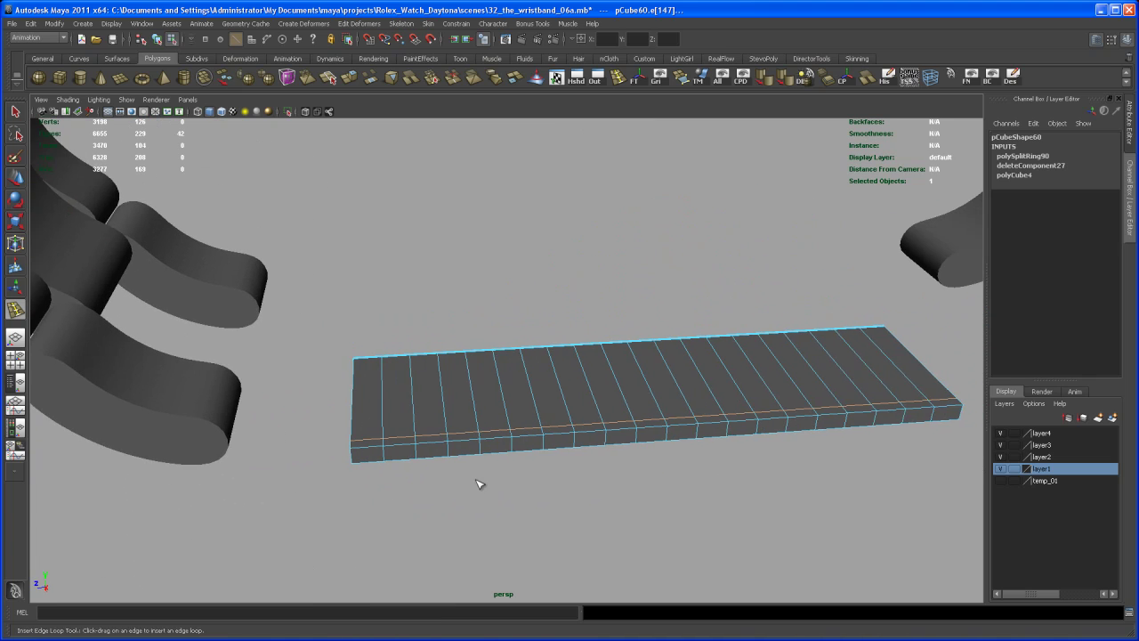
left_click_drag(478, 483, 509, 473, "alt")
middle_click_drag(508, 473, 514, 470, "alt")
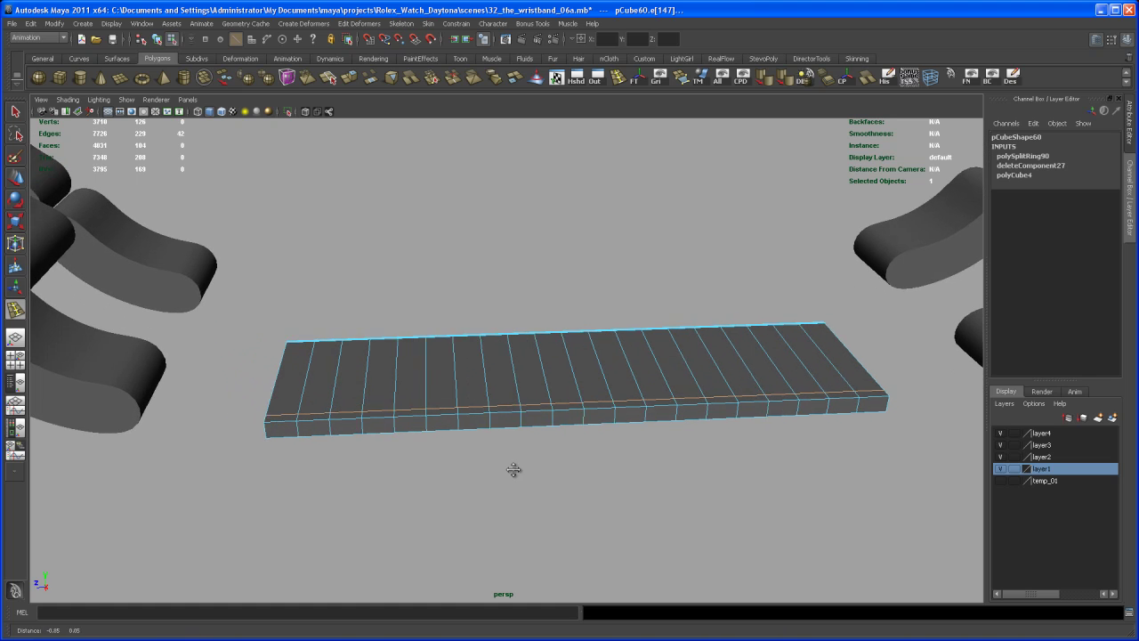
right_click_drag(513, 469, 467, 452, "alt")
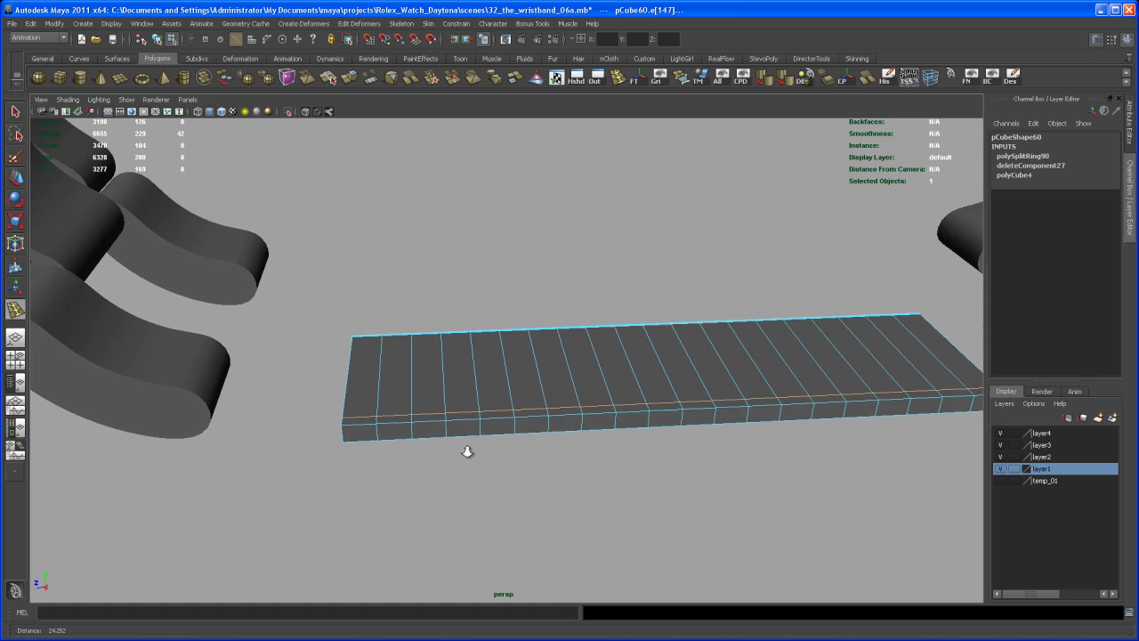
middle_click_drag(467, 451, 534, 453, "alt")
Step: Insert a crosswise edge loop close to one short end of the plate
key("q")
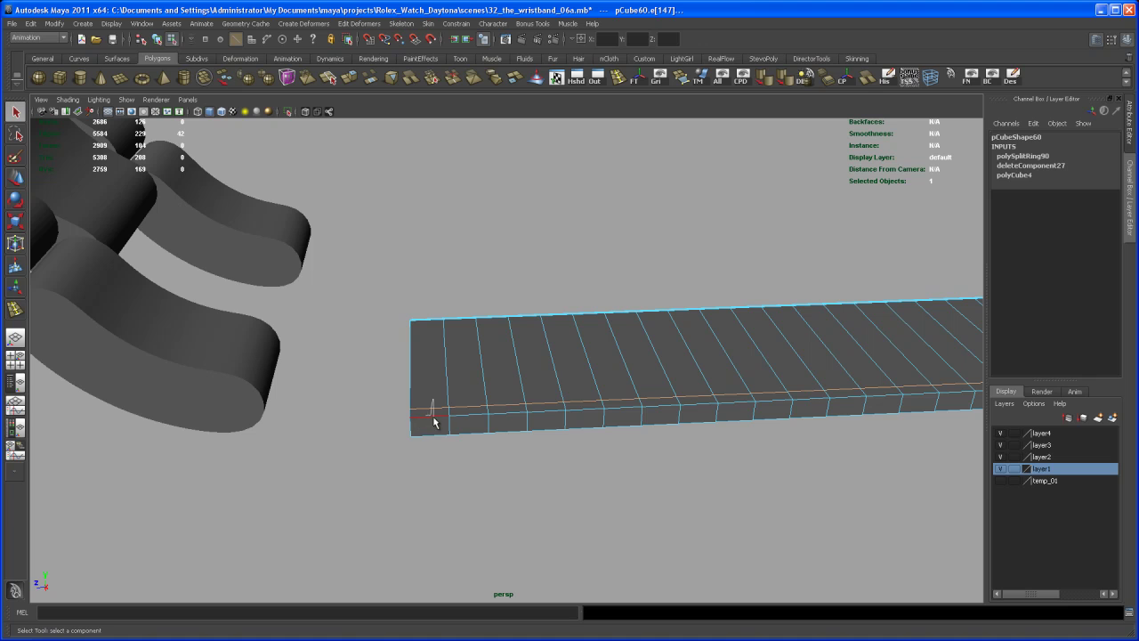
left_click(439, 469)
left_click(436, 422)
right_click_drag(431, 421, 420, 442, "shift")
middle_click_drag(737, 409, 483, 408, "alt")
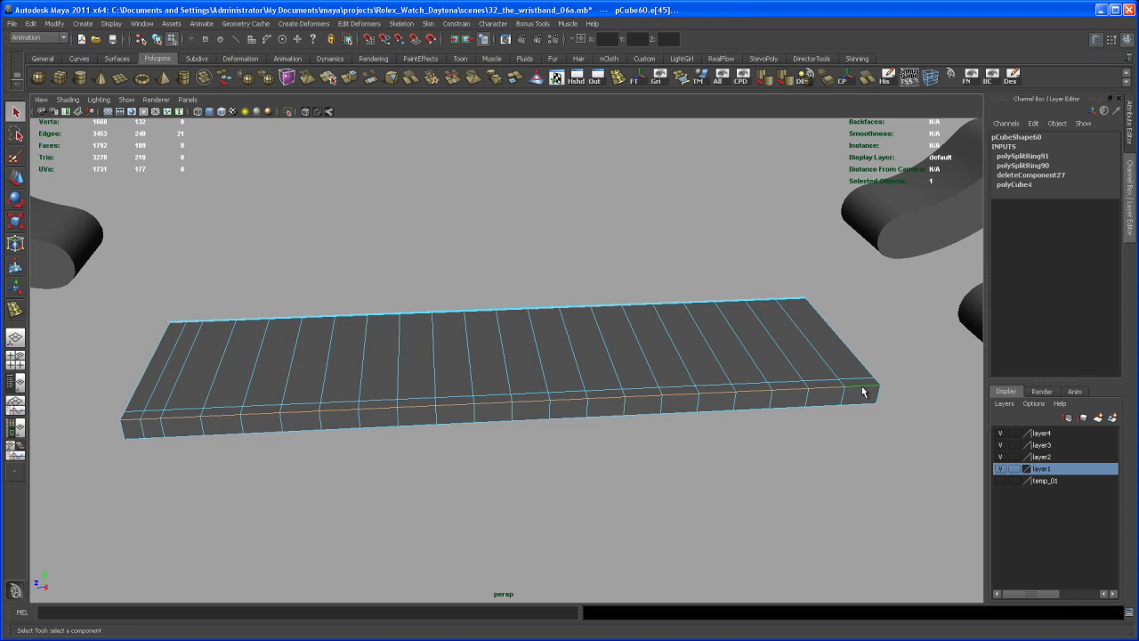
Step: Insert a matching crosswise edge loop close to the opposite short end and switch the plate to face selection
left_click(865, 425)
left_click(860, 382)
key("g")
left_click_drag(830, 460, 768, 448, "alt")
right_click_drag(768, 448, 704, 472, "alt")
middle_click_drag(707, 475, 691, 476, "alt")
right_click_drag(691, 476, 703, 472, "alt")
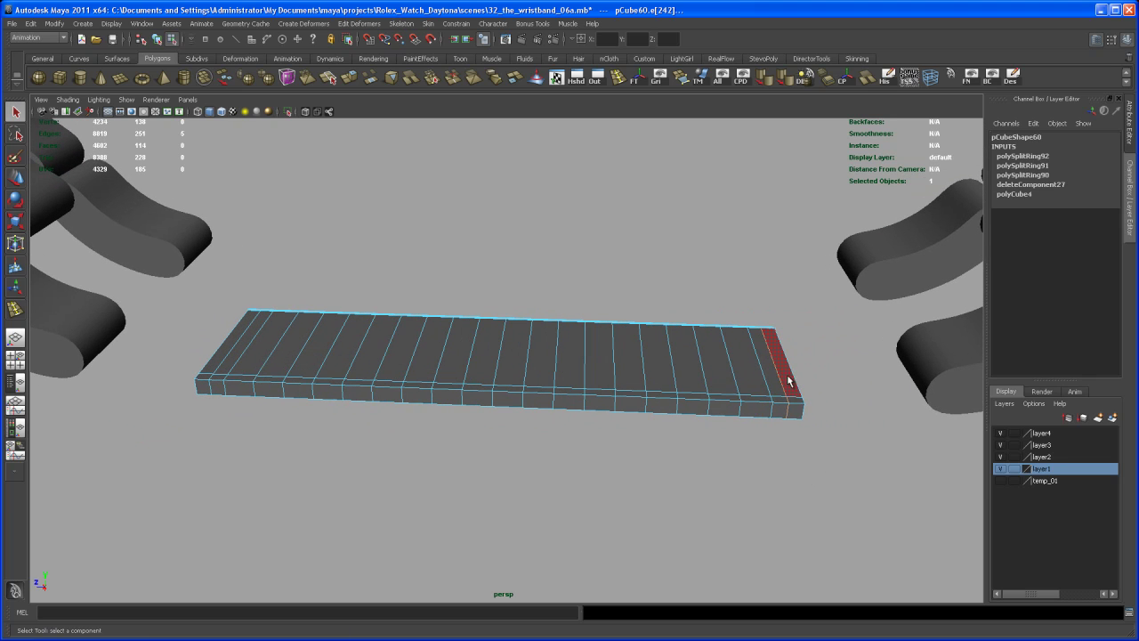
right_click_drag(788, 375, 788, 393)
left_click(786, 380)
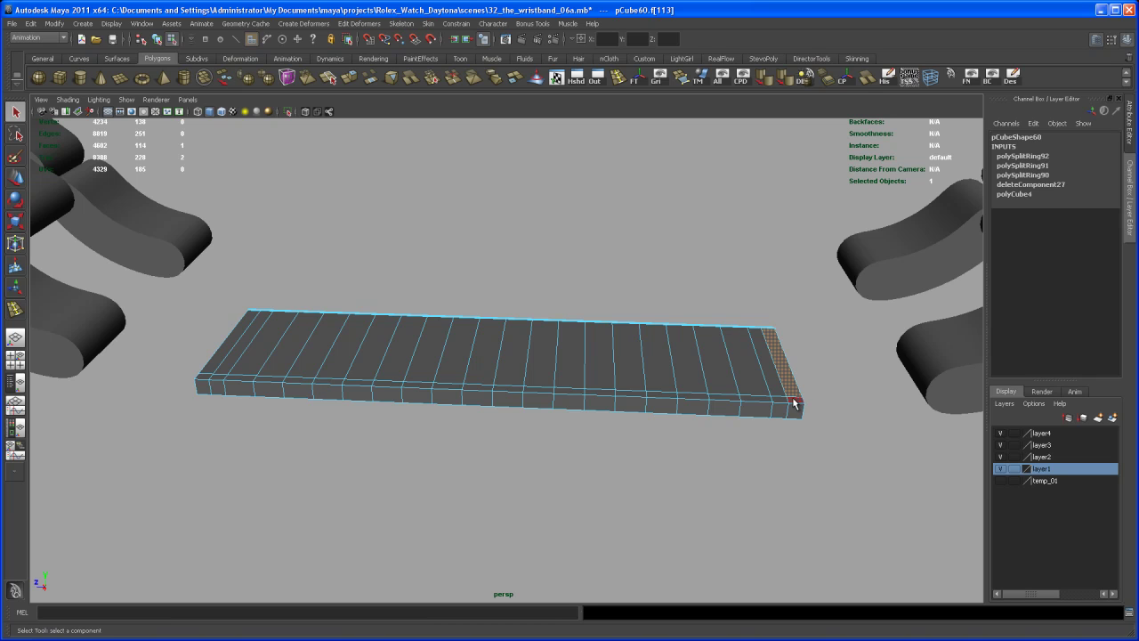
double_click(781, 398, "shift")
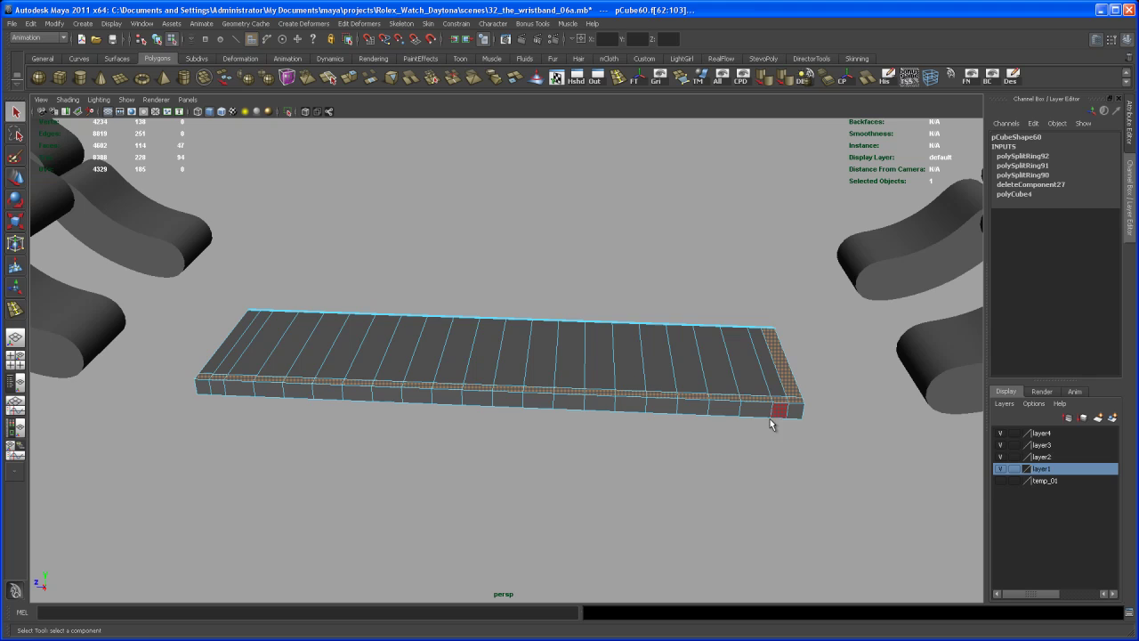
mouse_move(702, 461)
left_mouse_down("alt")
mouse_move(640, 430)
mouse_move(635, 399)
mouse_move(715, 460)
mouse_move(736, 450)
mouse_move(693, 463)
left_mouse_up("alt")
left_click(736, 450)
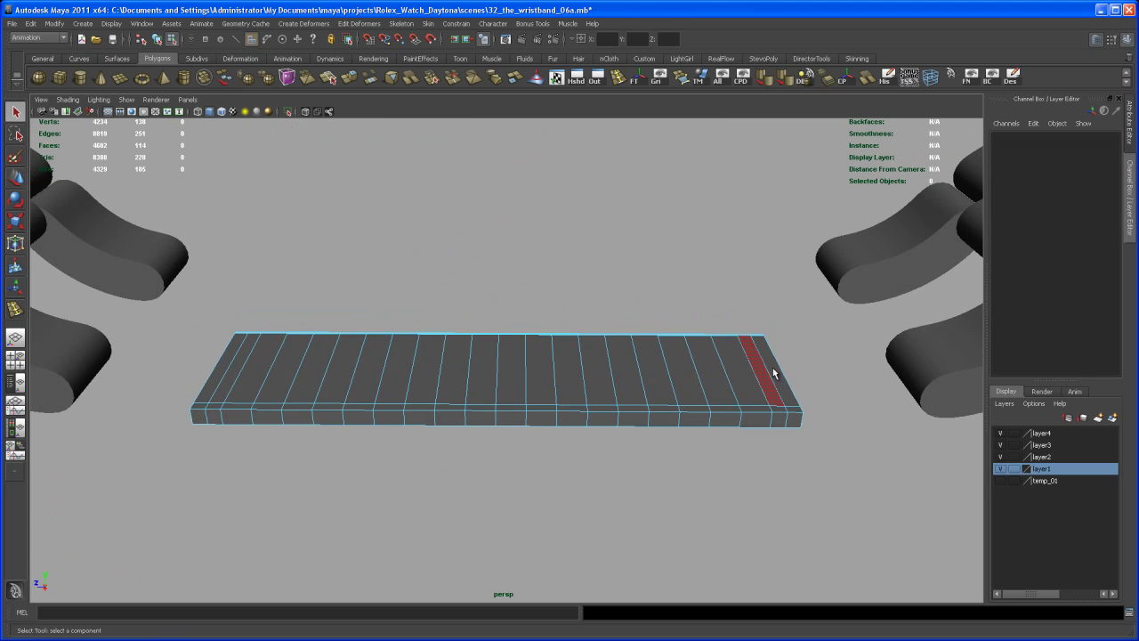
Step: Select the top faces of both narrow end strips and paint-select the strip along the outer long edge between them
left_click(777, 379)
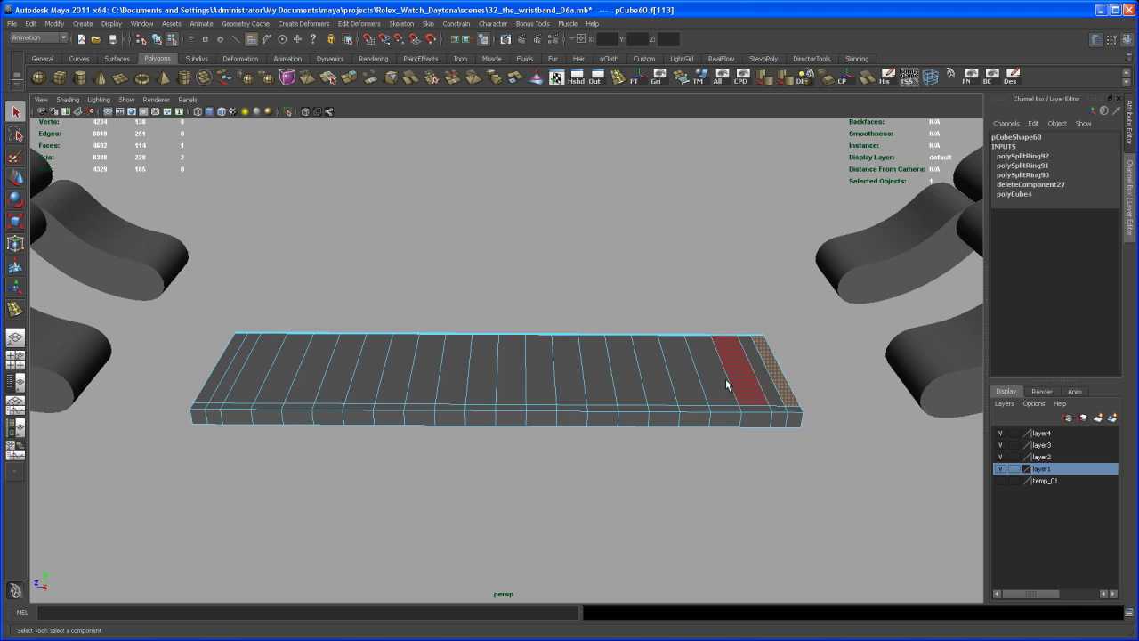
left_click(228, 368, "shift")
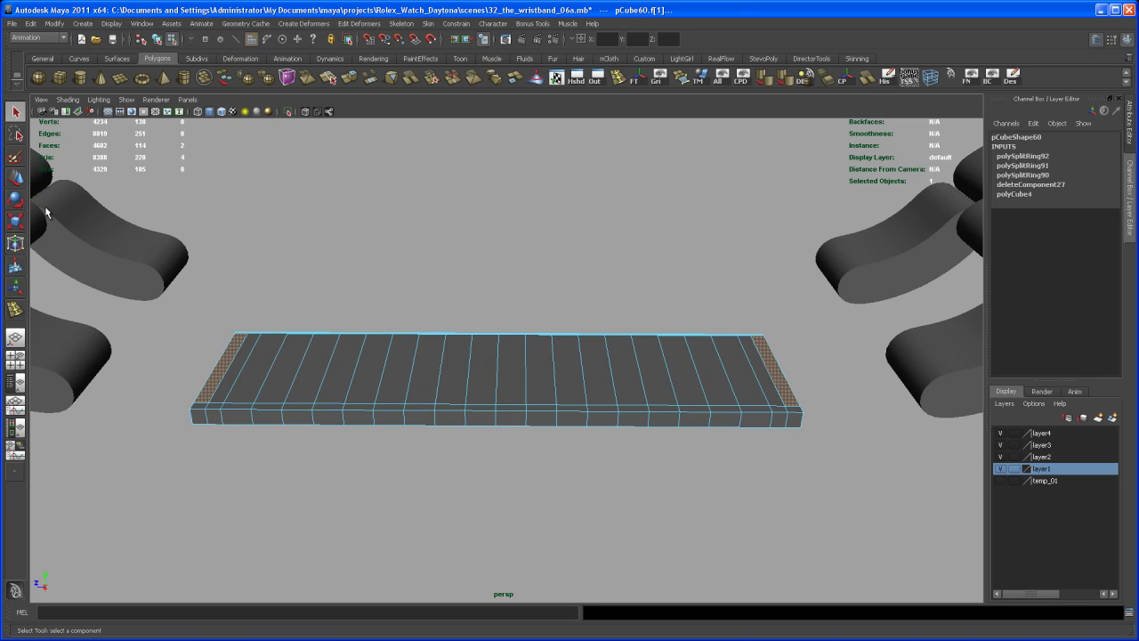
left_click(16, 158)
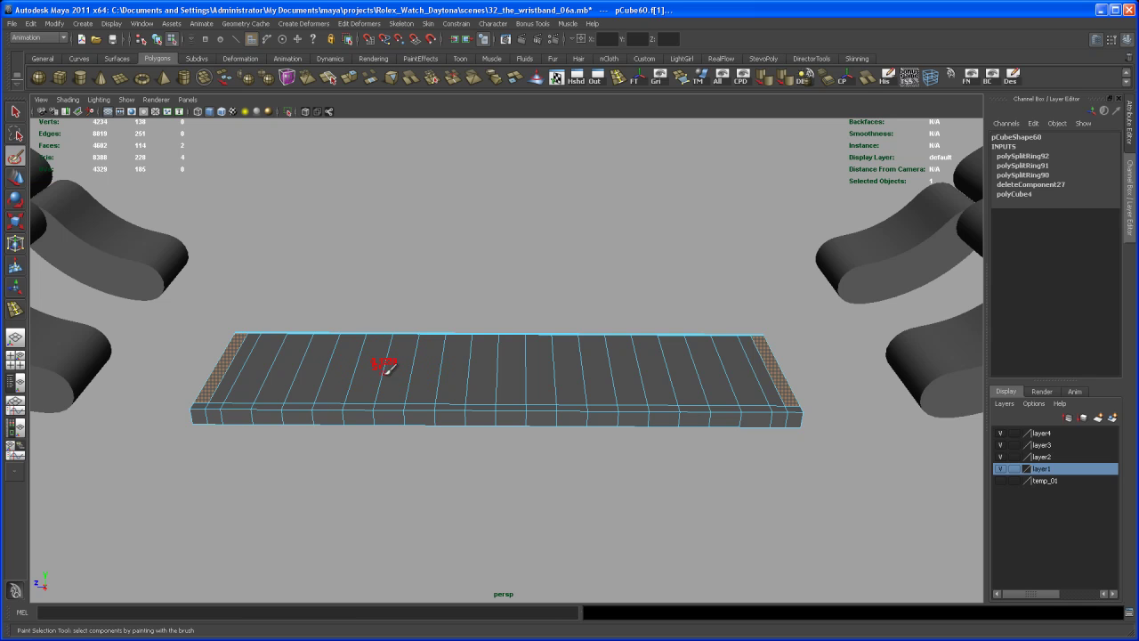
left_click_drag(396, 380, 388, 407, "alt")
right_click_drag(388, 408, 460, 407, "alt")
right_click_drag(383, 345, 322, 372)
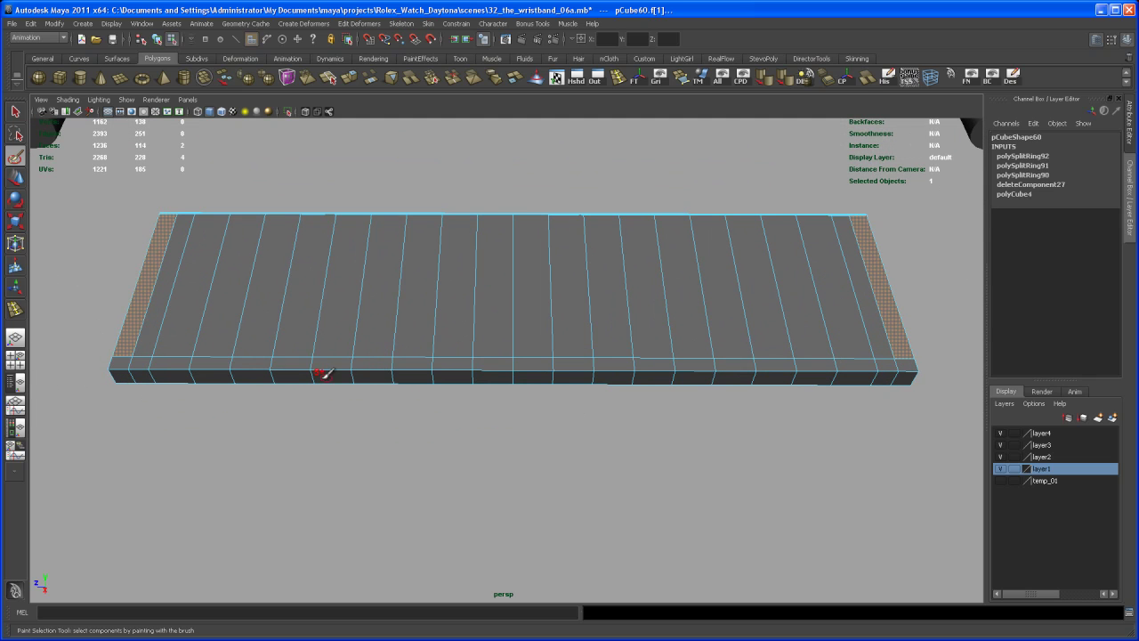
mouse_move(125, 360)
left_mouse_down()
mouse_move(869, 359)
mouse_move(858, 362)
left_mouse_up()
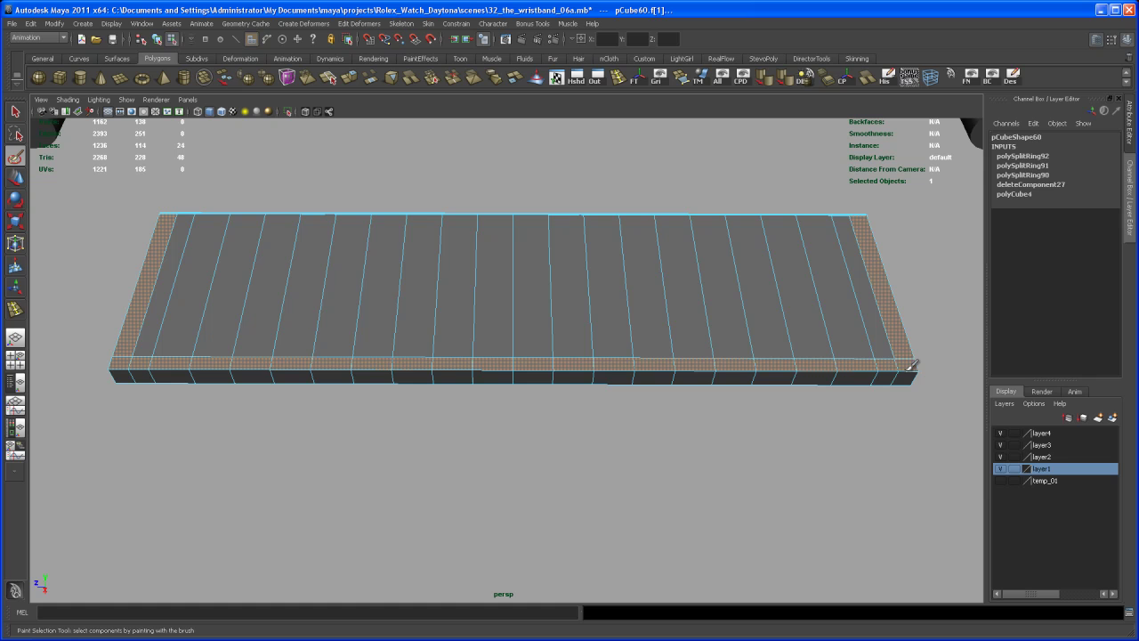
left_click_drag(840, 462, 666, 359, "alt")
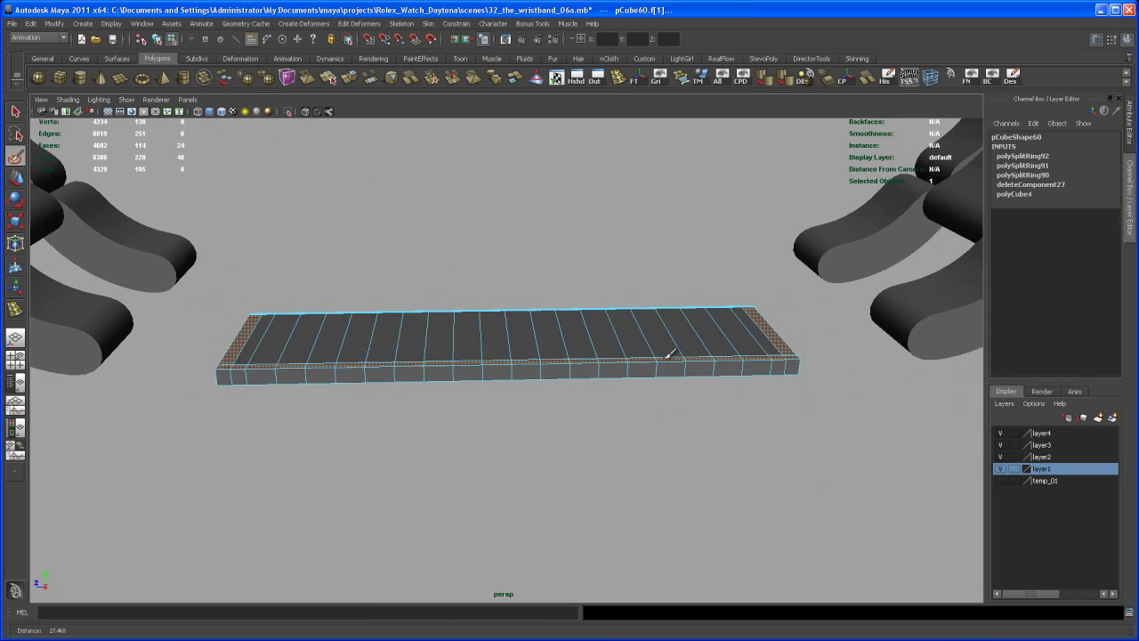
right_click_drag(666, 359, 632, 372, "alt")
left_click_drag(633, 372, 626, 349, "alt")
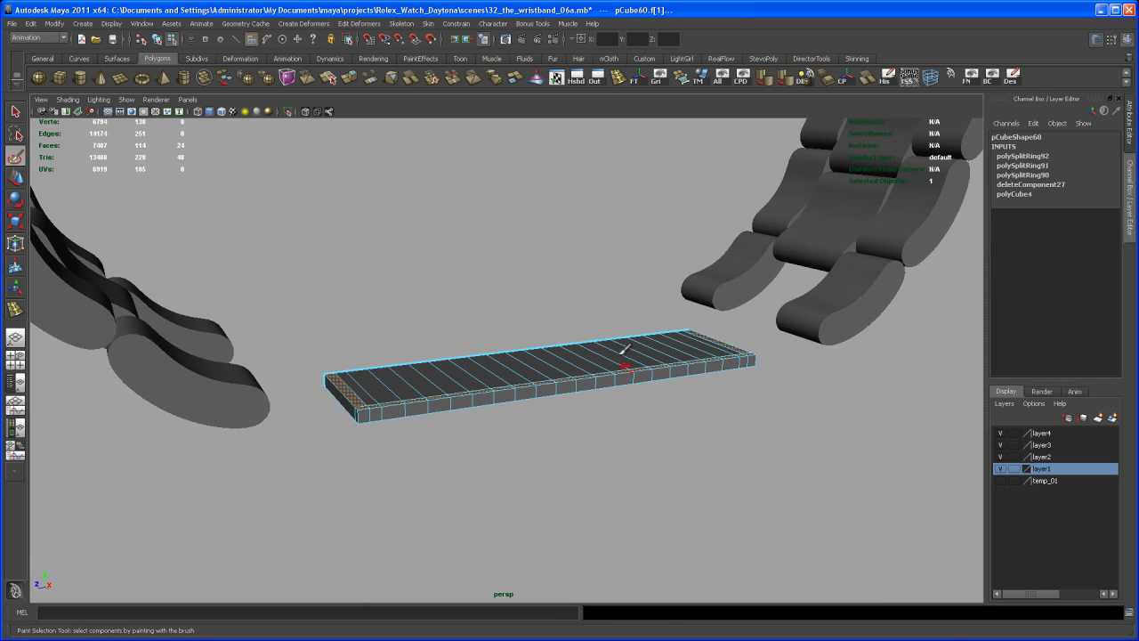
Step: Extrude the selected border faces upward into a raised rim around the plate and return to object selection
left_click(349, 77)
mouse_move(544, 267)
left_mouse_down("alt")
mouse_move(555, 288)
mouse_move(553, 273)
left_mouse_up("alt")
key("r")
key("w")
left_click_drag(601, 392, 547, 465, "alt")
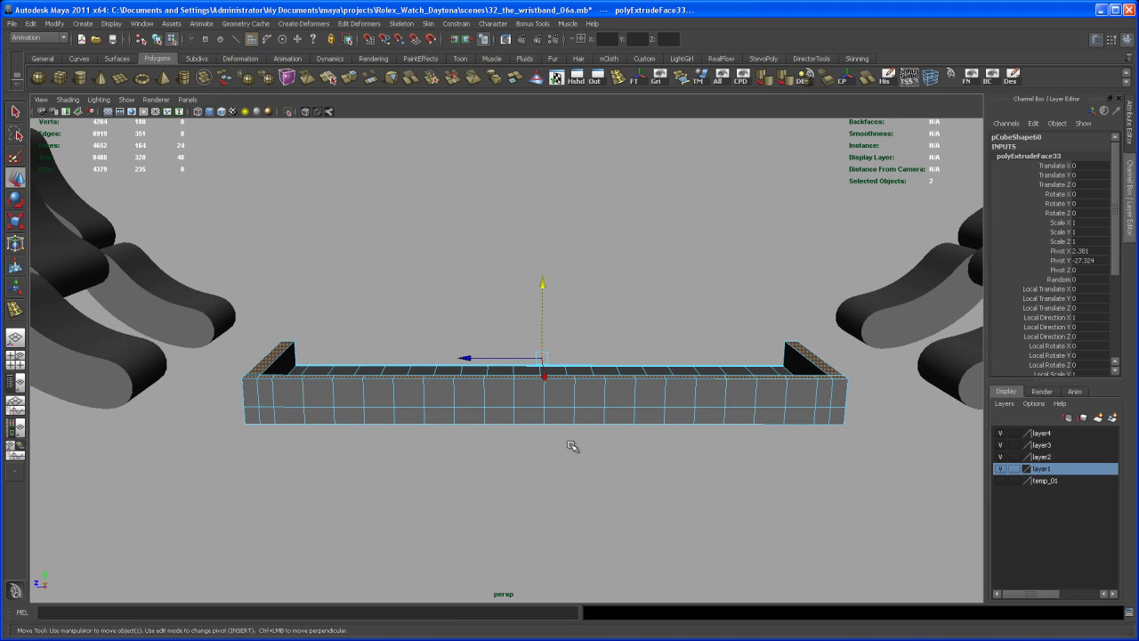
left_click_drag(583, 459, 590, 400, "alt")
right_click_drag(590, 399, 602, 403)
left_click_drag(603, 403, 492, 414, "alt")
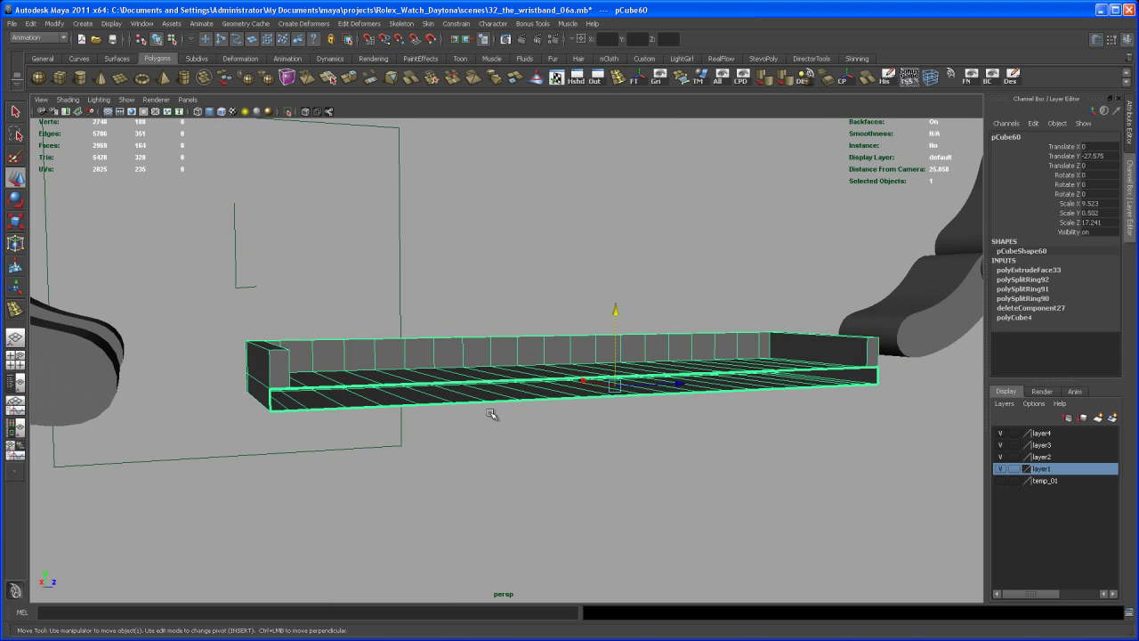
Step: Delete the two rim faces that close the wall ends on the plate's open centre side
mouse_move(303, 365)
right_mouse_down()
mouse_move(267, 381)
mouse_move(293, 385)
mouse_move(290, 367)
right_mouse_up()
left_click(281, 367)
left_click_drag(321, 427, 382, 442, "alt")
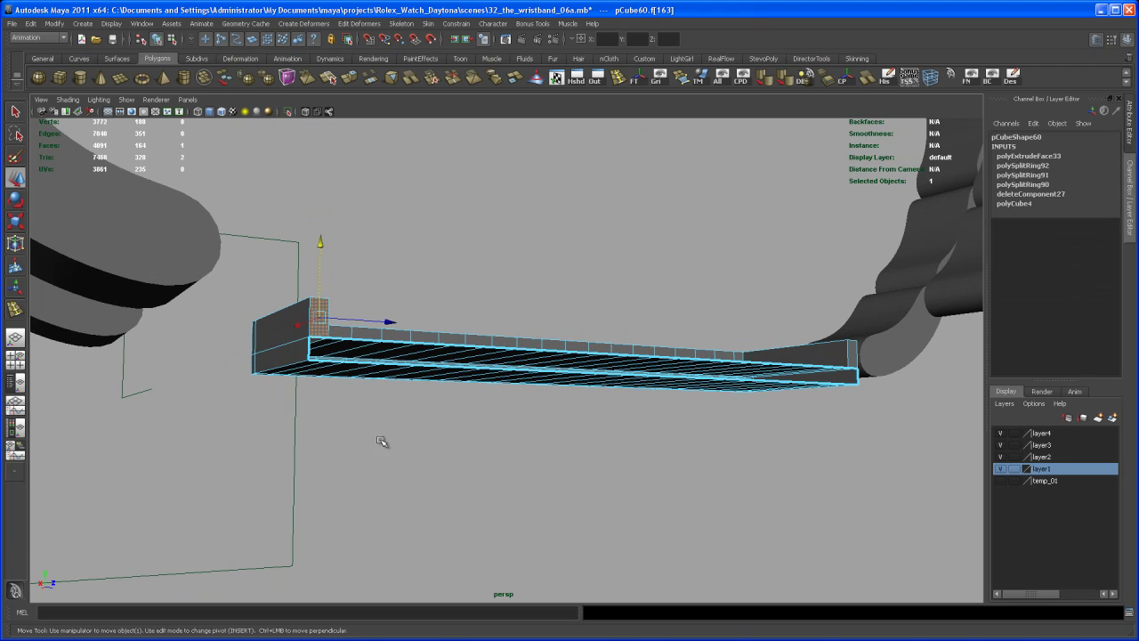
left_click(396, 459)
left_click(325, 321)
left_click_drag(465, 401, 658, 419, "alt")
left_click(729, 353, "shift")
left_click_drag(729, 353, 682, 433, "alt")
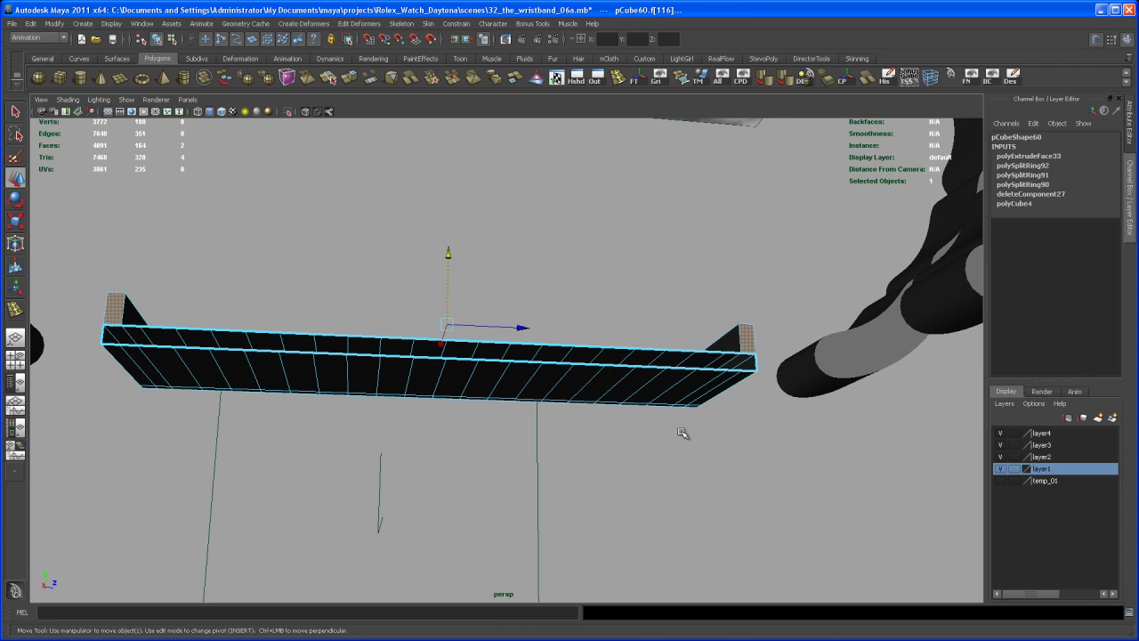
key("Delete")
left_click_drag(492, 343, 641, 446, "alt")
right_click_drag(573, 409, 623, 395)
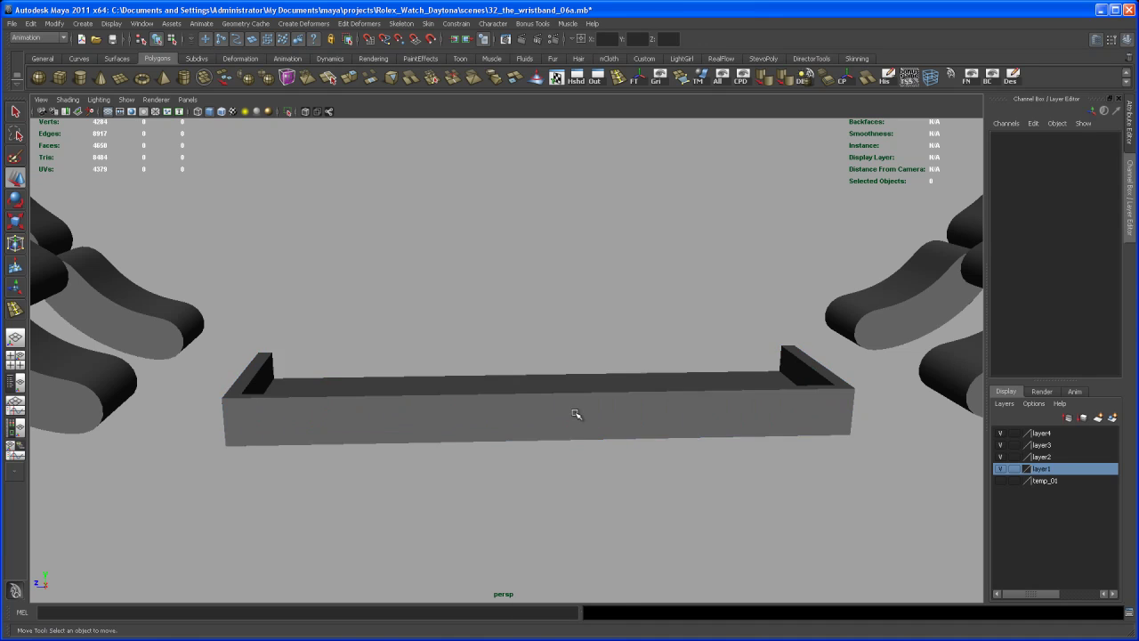
Step: Apply a nonlinear Bend deformer to the rimmed clasp plate
left_click(578, 416)
right_click_drag(578, 444, 551, 446, "alt")
middle_click_drag(551, 446, 550, 465, "alt")
left_click_drag(550, 466, 554, 480, "alt")
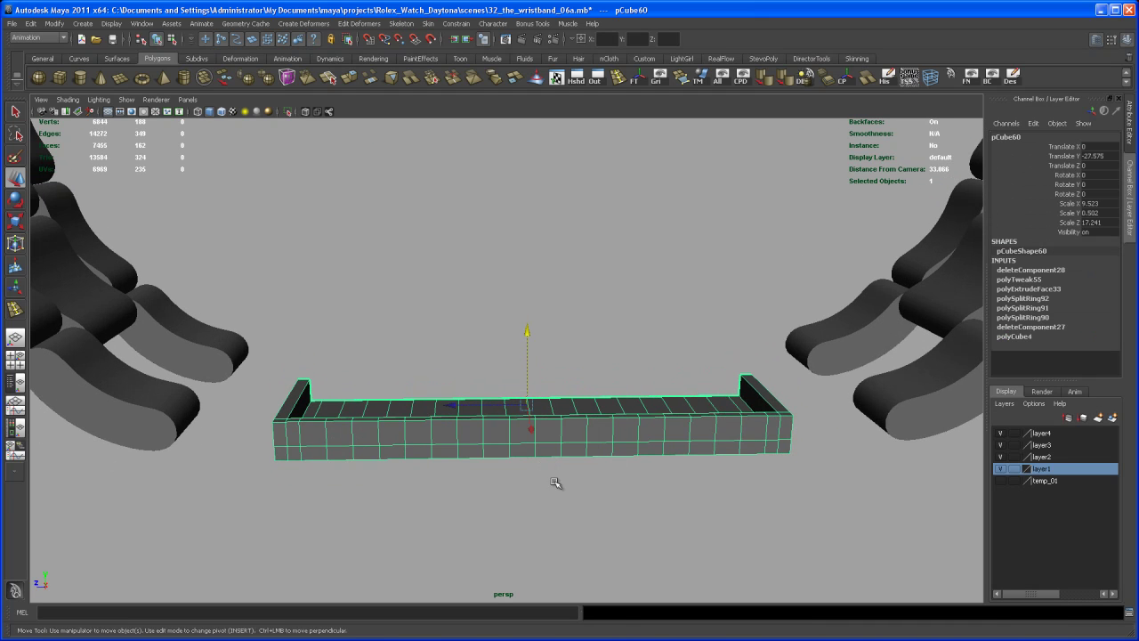
right_click_drag(554, 481, 542, 492, "alt")
left_click_drag(542, 493, 539, 486, "alt")
middle_click_drag(539, 486, 544, 494, "alt")
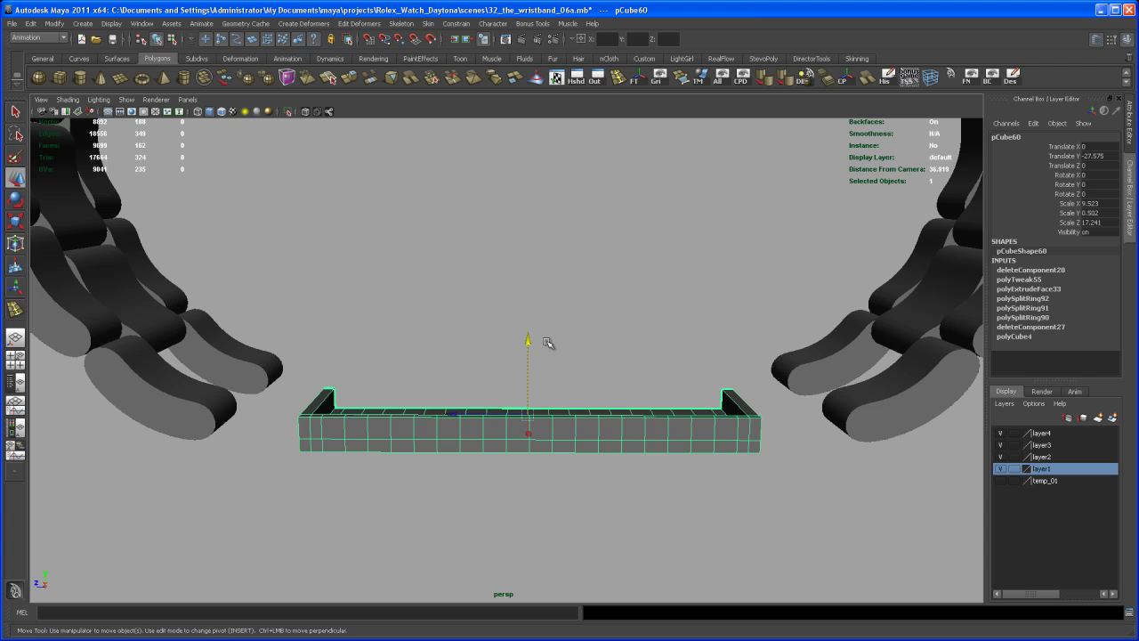
left_click(303, 23)
mouse_move(370, 110)
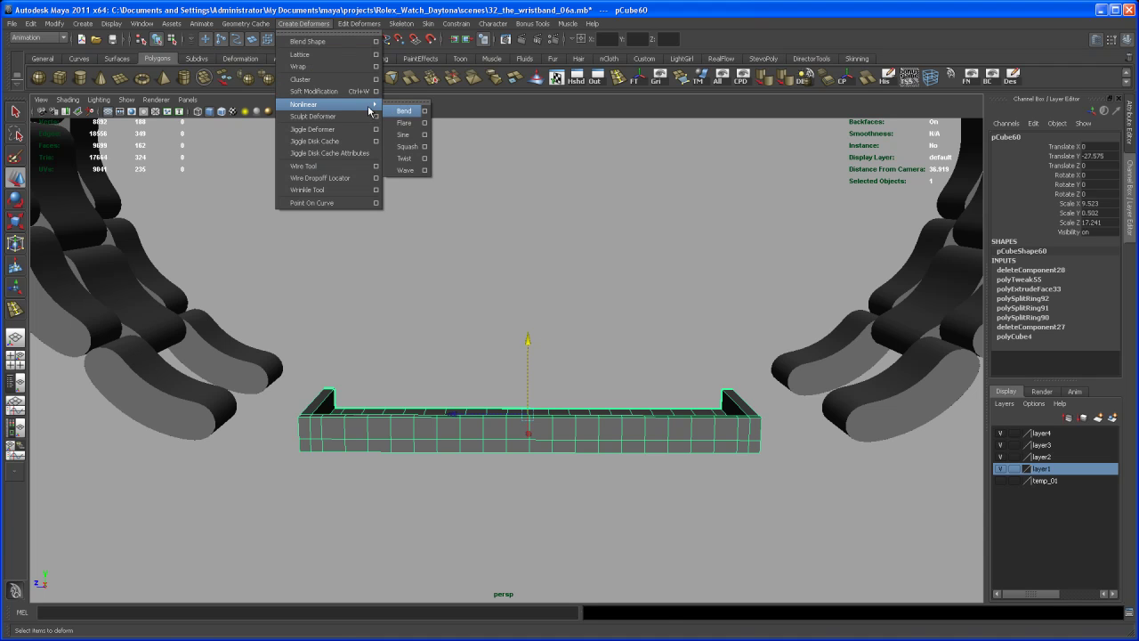
left_click(405, 114)
left_click_drag(644, 374, 678, 378, "alt")
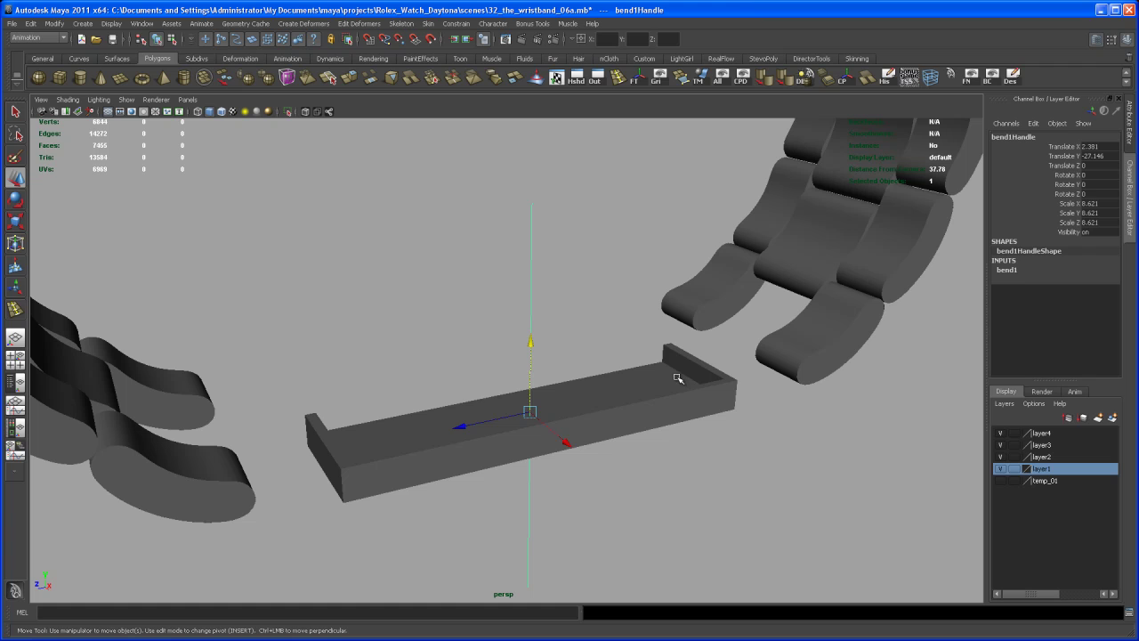
Step: Set the bend deformer's curvature to 0.4
left_click(1015, 270)
left_click(1067, 289)
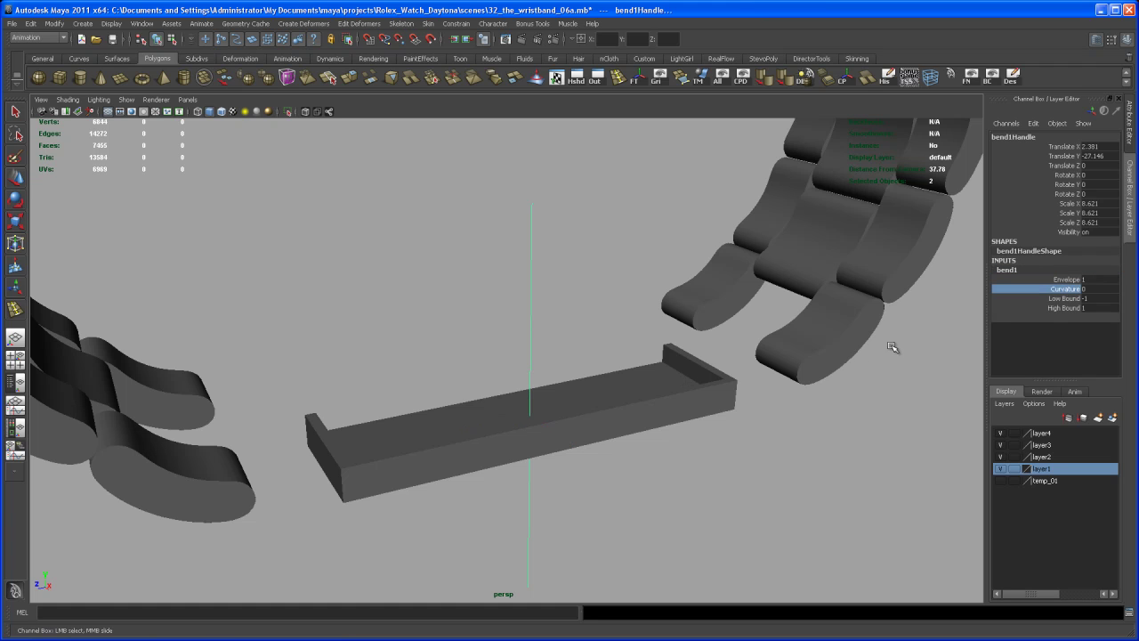
middle_click_drag(893, 346, 900, 355)
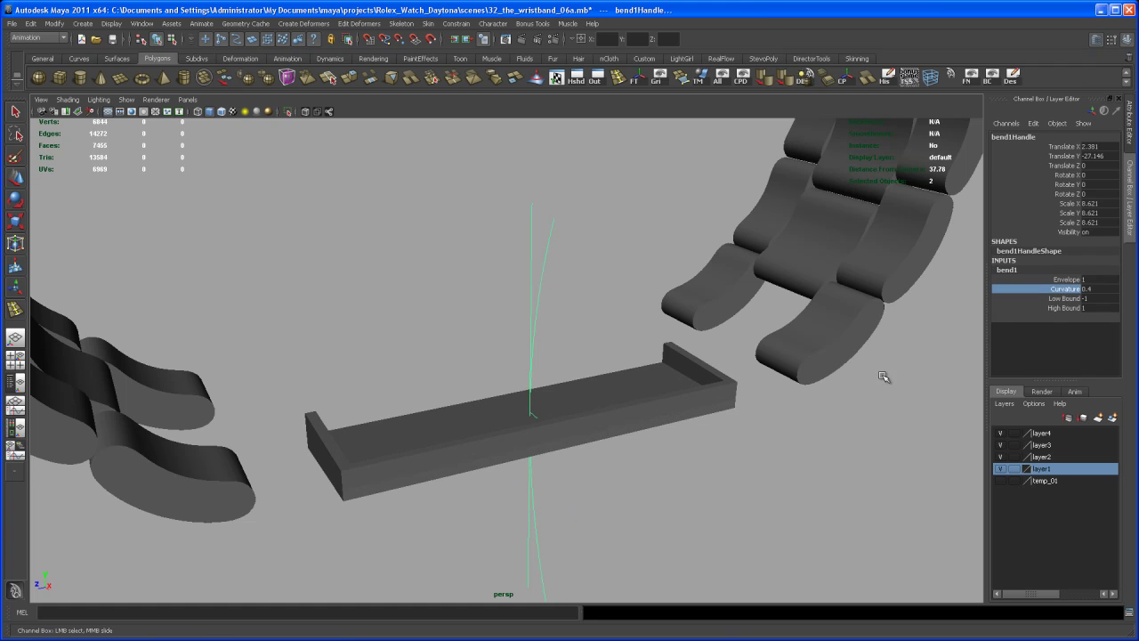
Step: Rotate the bend handle about its vertical axis and set its Y rotation to exactly 90
left_click_drag(884, 379, 855, 370, "alt")
key("e")
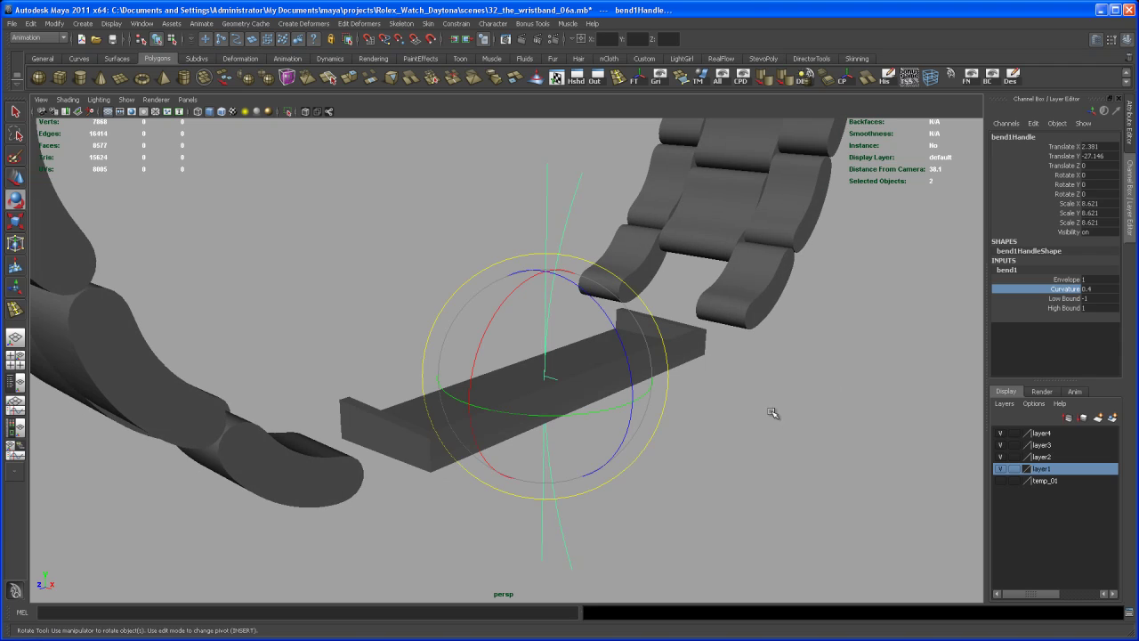
left_click_drag(758, 414, 656, 394, "alt")
double_click(1104, 184)
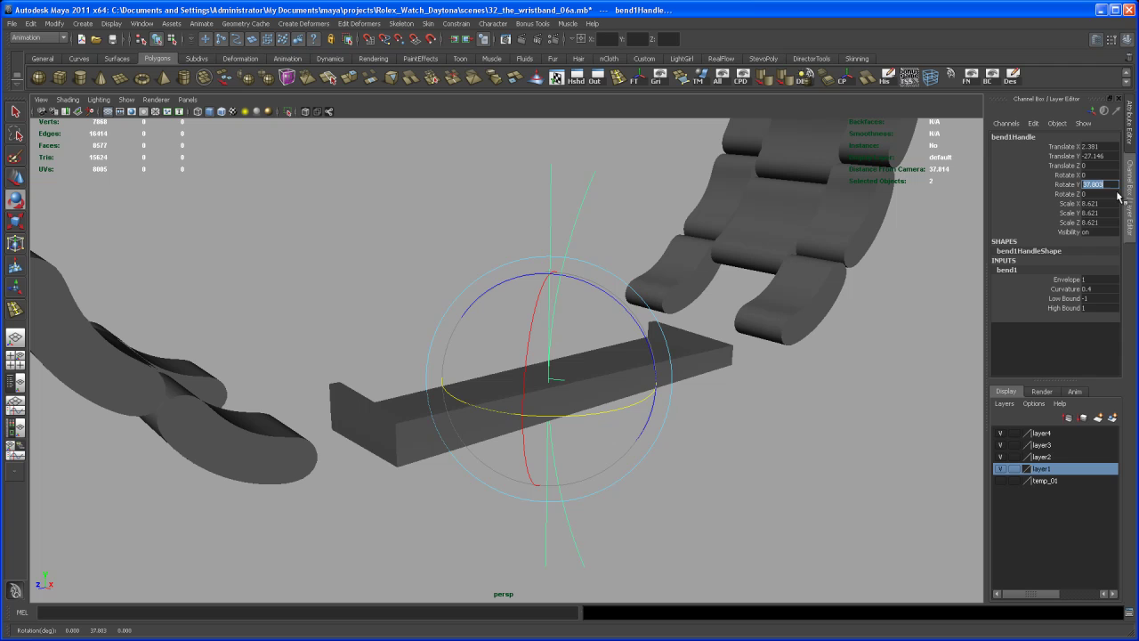
key("Return")
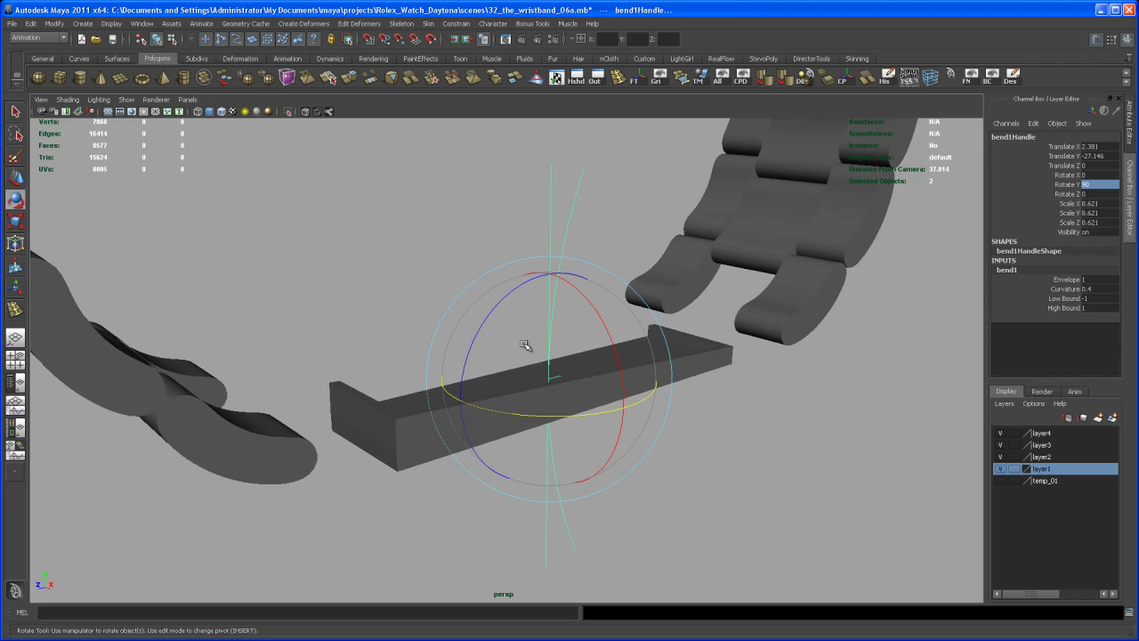
Step: Rotate the bend handle so the plate curves along its length, setting the Y rotation to exactly 0 with X and Z at 90
left_click_drag(522, 348, 507, 311, "alt")
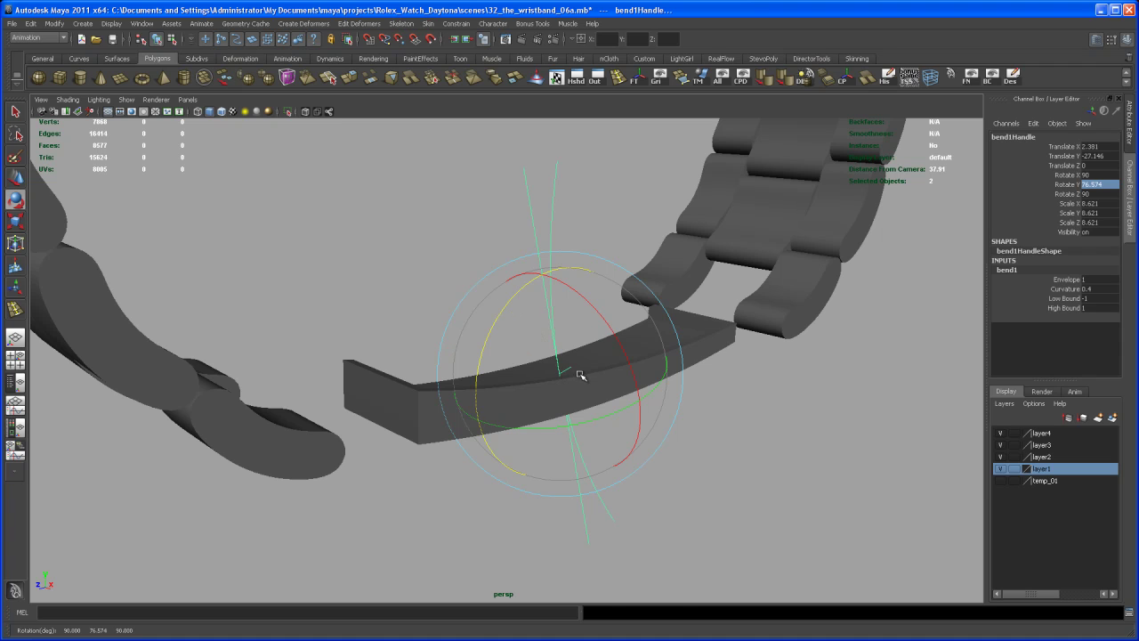
key("ctrl+z")
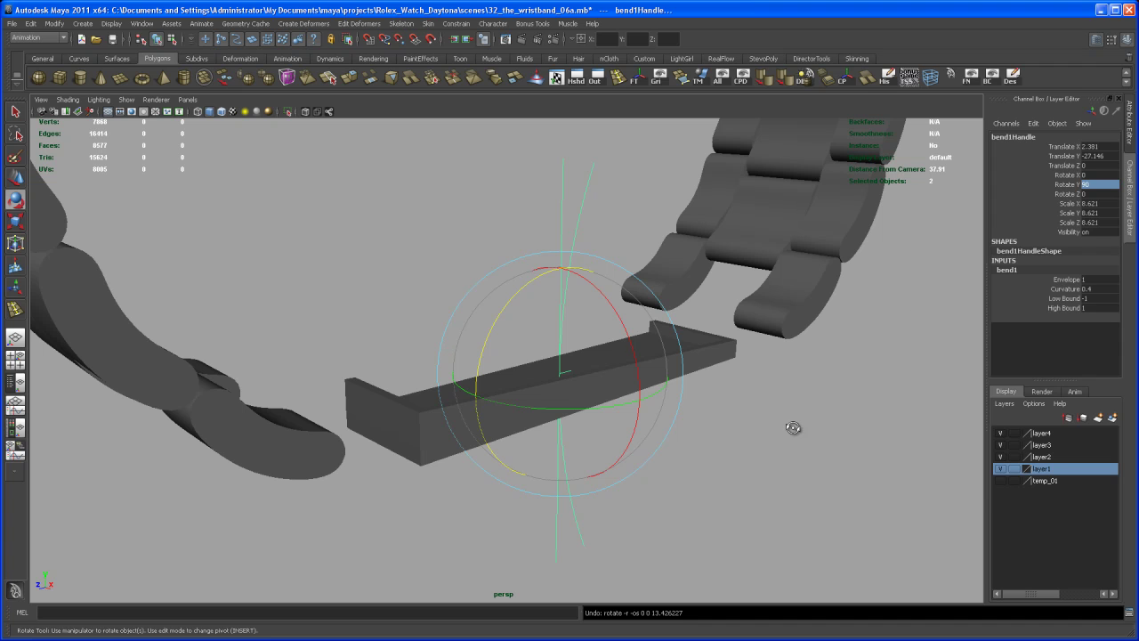
left_click_drag(793, 427, 789, 433, "alt")
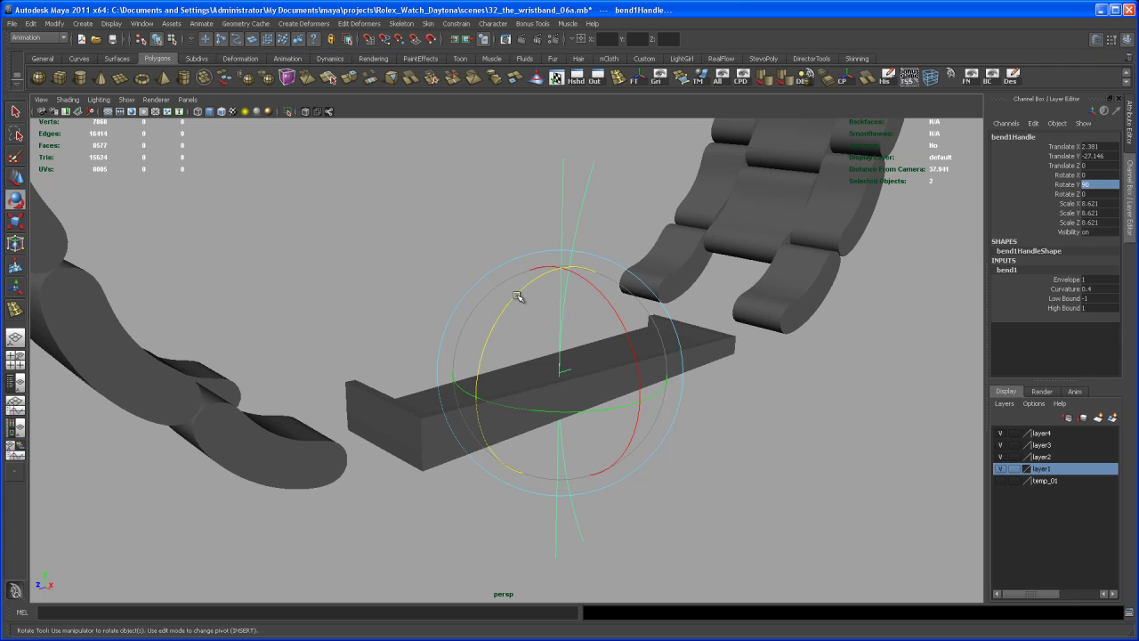
left_click_drag(521, 292, 478, 434)
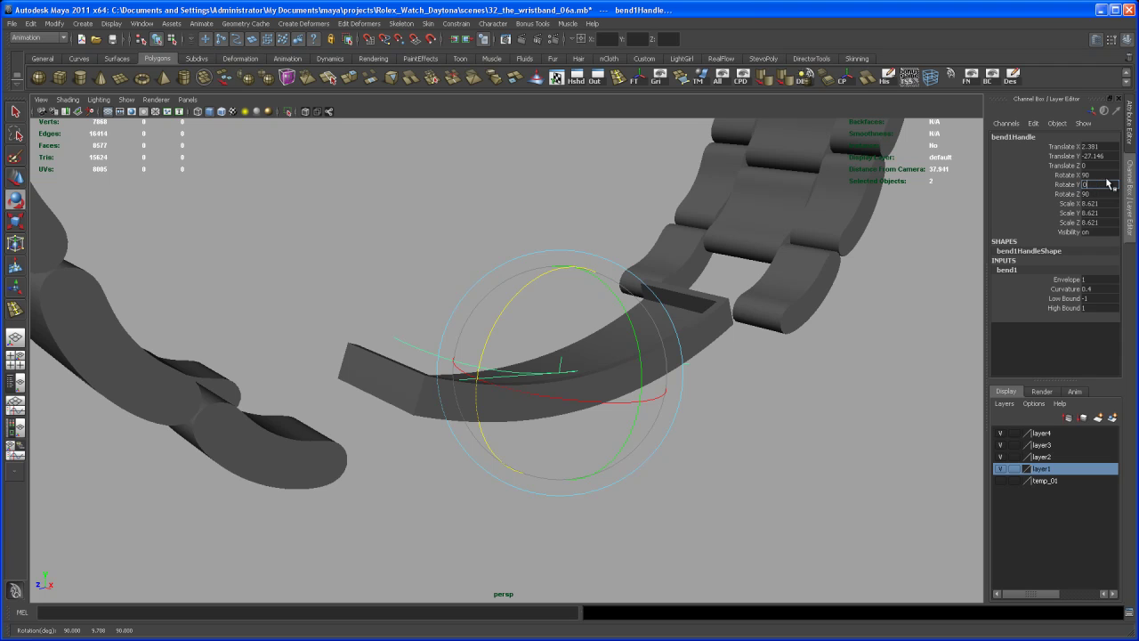
key("Return")
left_click_drag(717, 402, 669, 475, "alt")
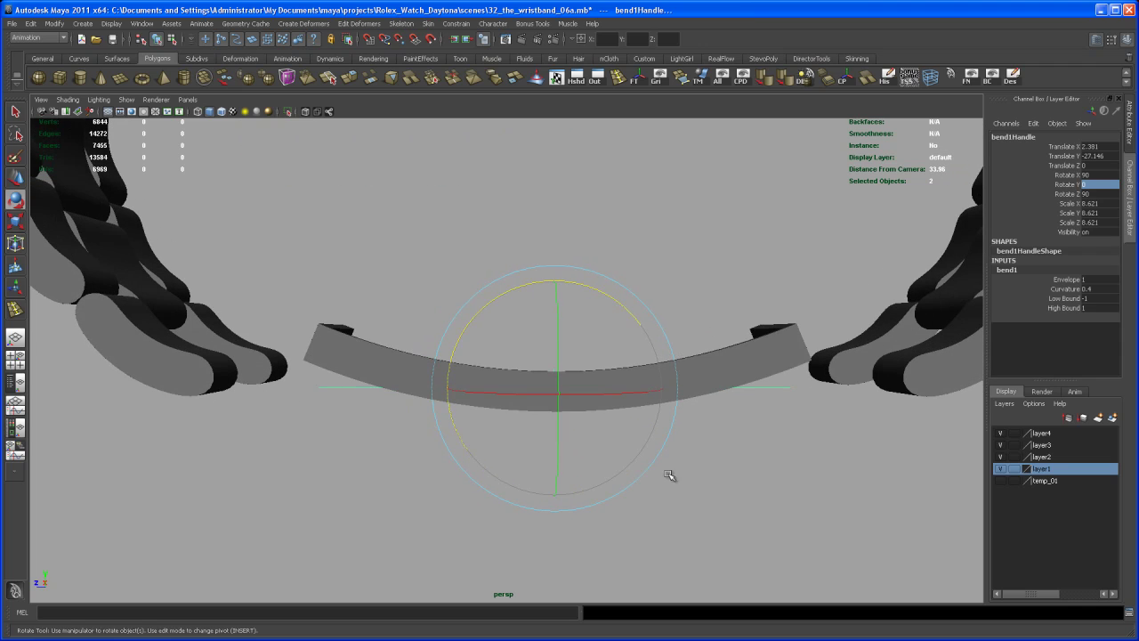
Step: In the side view, reduce the bend deformer's curvature to 0.22
key("space")
key("space")
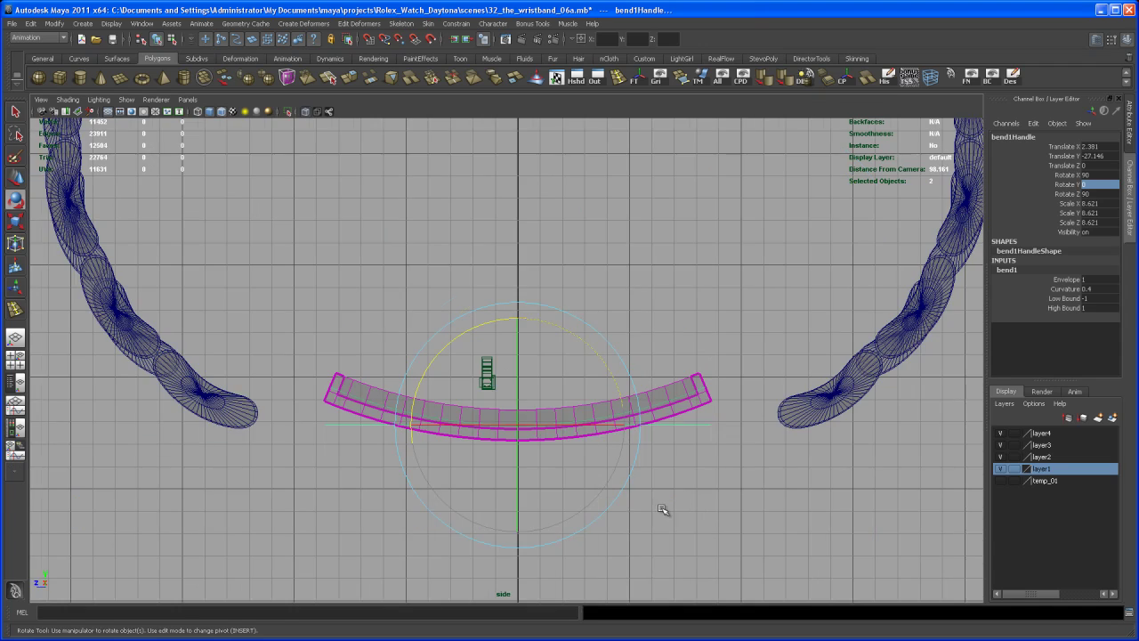
right_click_drag(663, 509, 713, 412, "alt")
left_click(1067, 289)
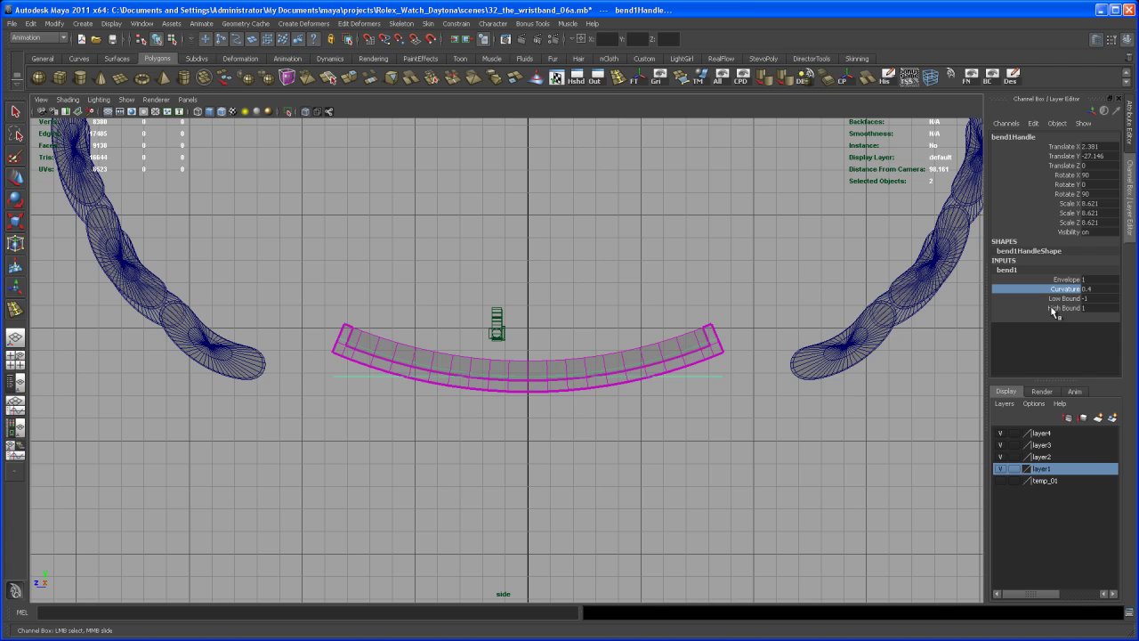
middle_click_drag(647, 449, 630, 446)
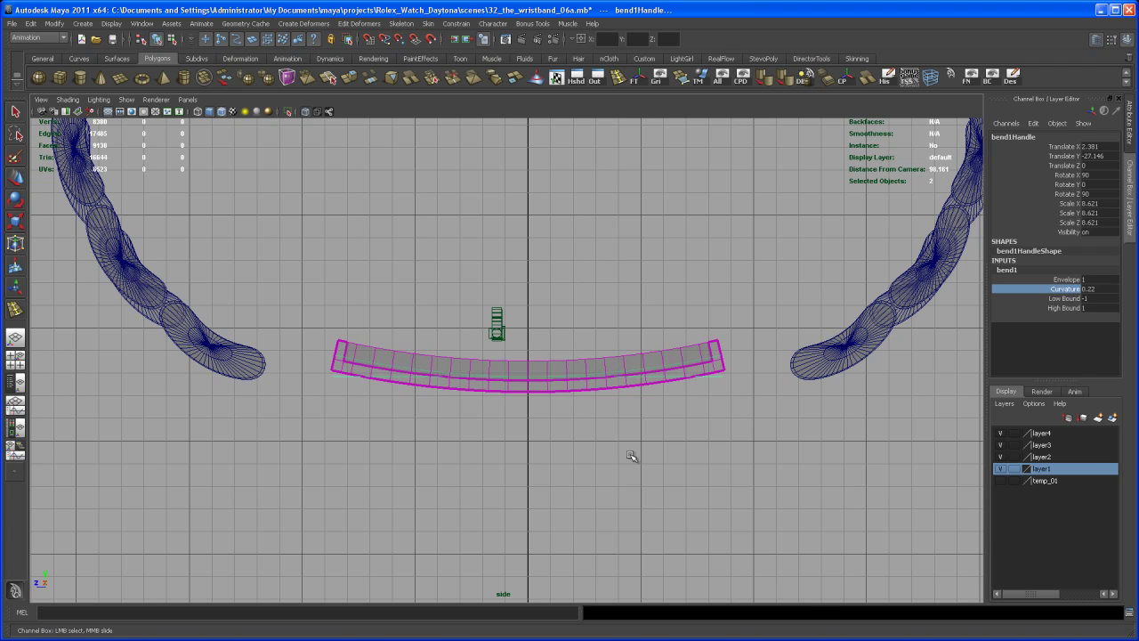
Step: Delete the bent clasp plate's construction history and lower the plate to about -28.731 in Y
right_click_drag(613, 370, 610, 350)
left_click(601, 364)
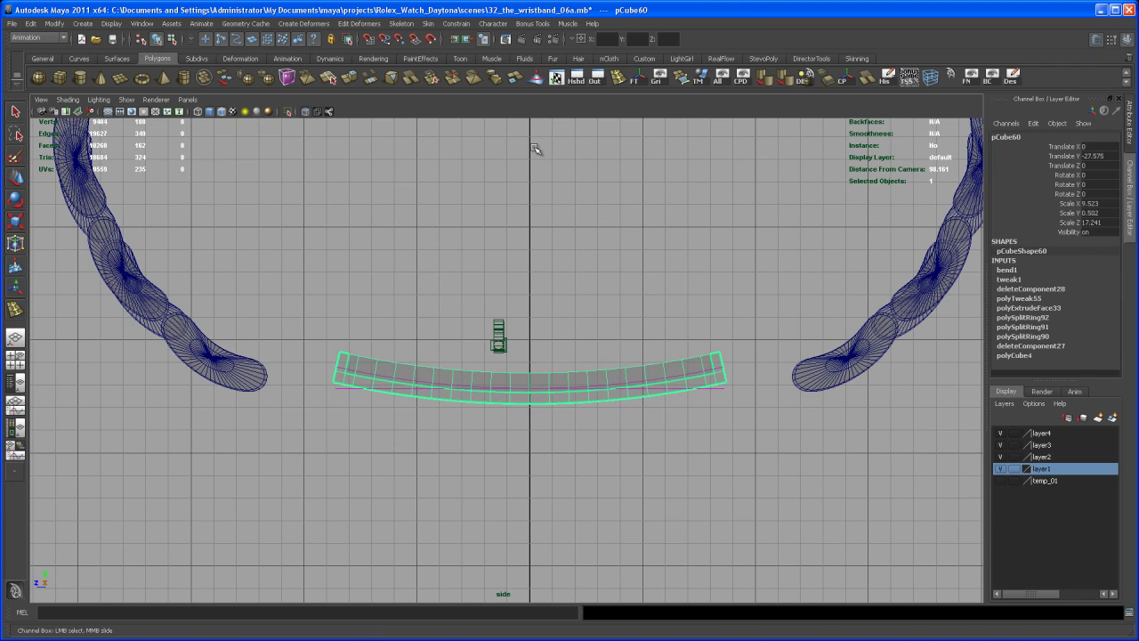
left_click(888, 76)
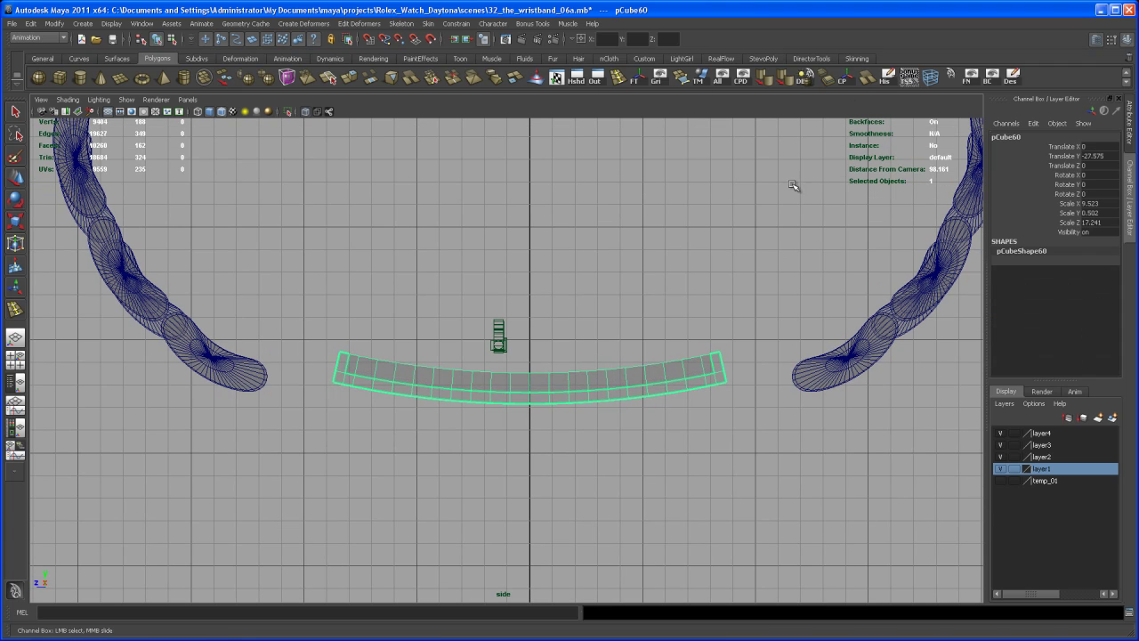
key("w")
left_click_drag(528, 329, 529, 350)
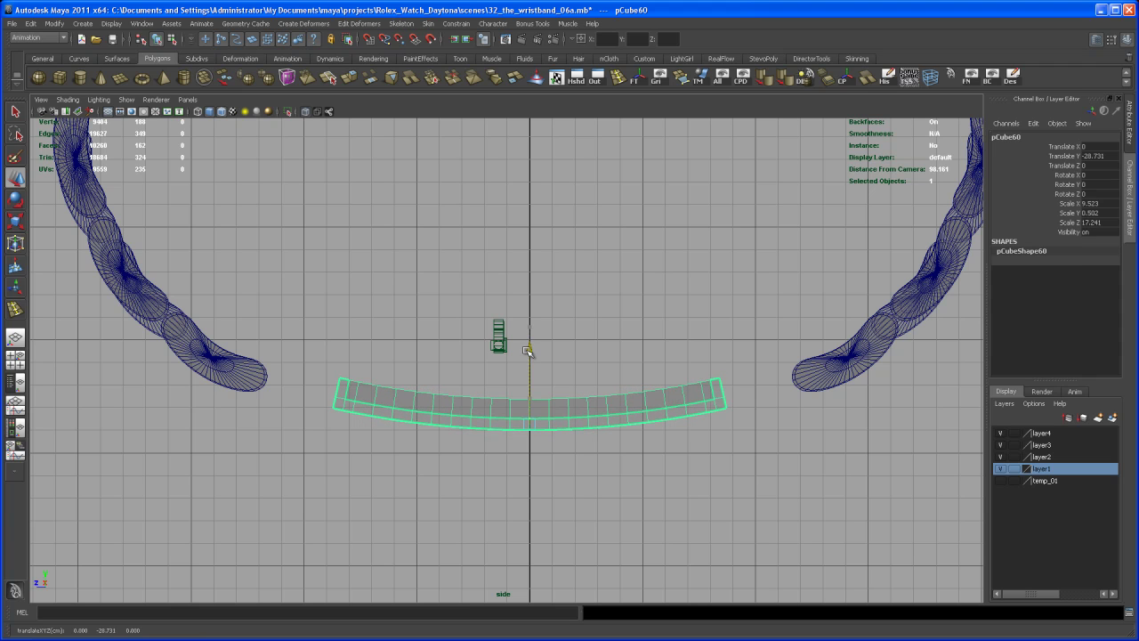
Step: In the perspective view, split the upper edge ring of the plate's long side wall to add one lengthwise edge loop
key("space")
key("space")
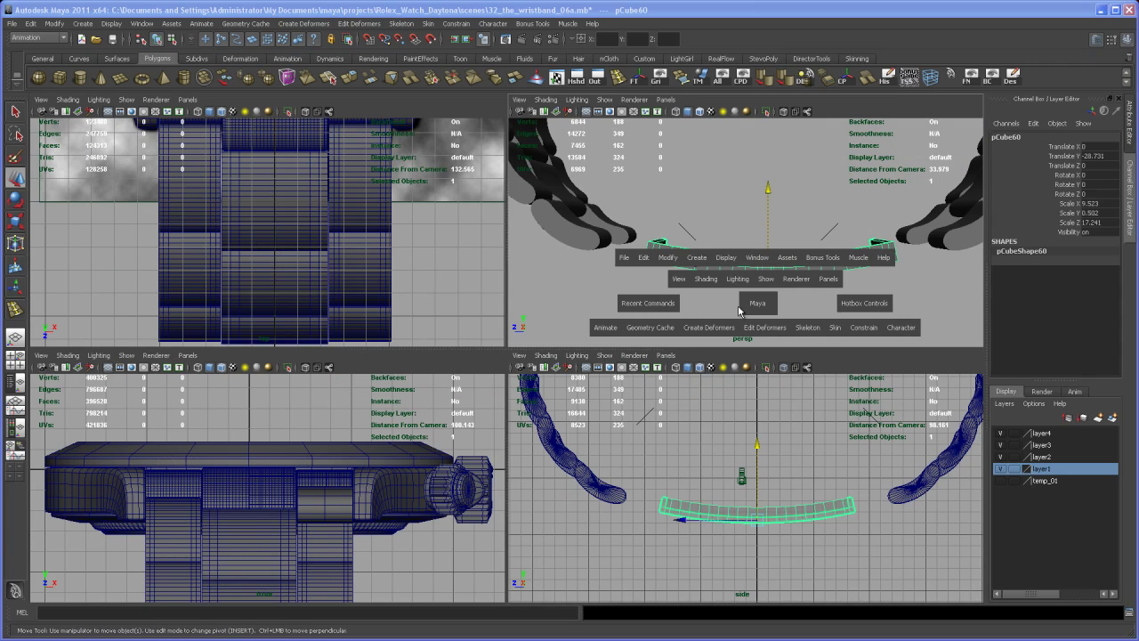
left_click_drag(696, 419, 647, 420, "alt")
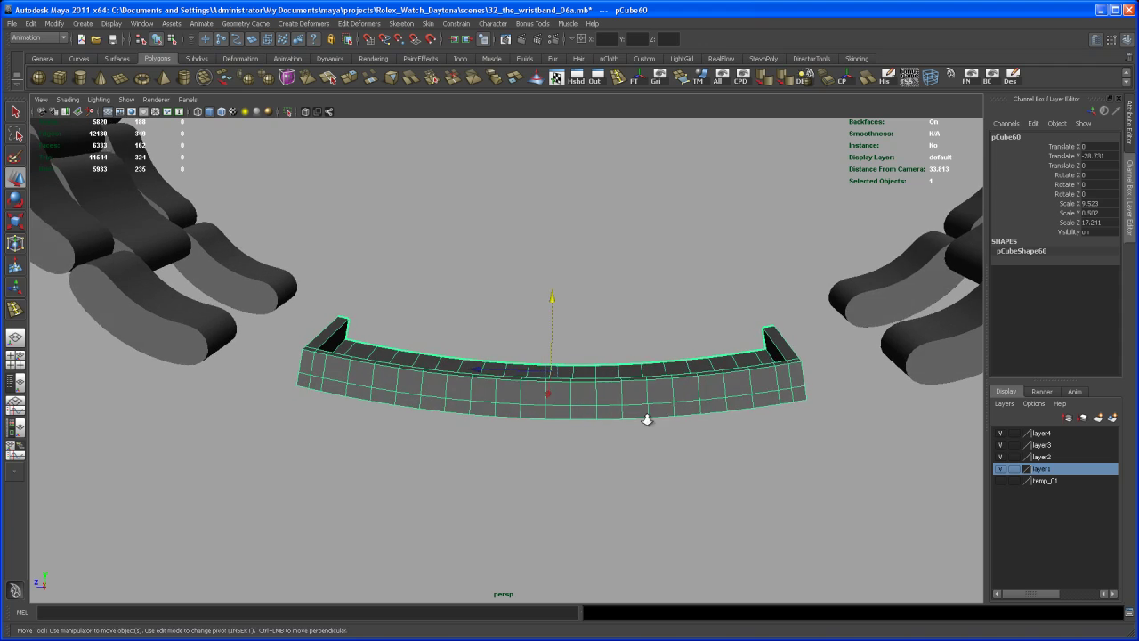
right_click_drag(646, 420, 666, 440, "alt")
left_click_drag(666, 439, 642, 415, "alt")
right_click_drag(641, 416, 656, 437, "alt")
left_click_drag(656, 437, 633, 415, "alt")
right_click_drag(629, 413, 629, 401)
left_click_drag(639, 427, 592, 410, "alt")
left_click(574, 428)
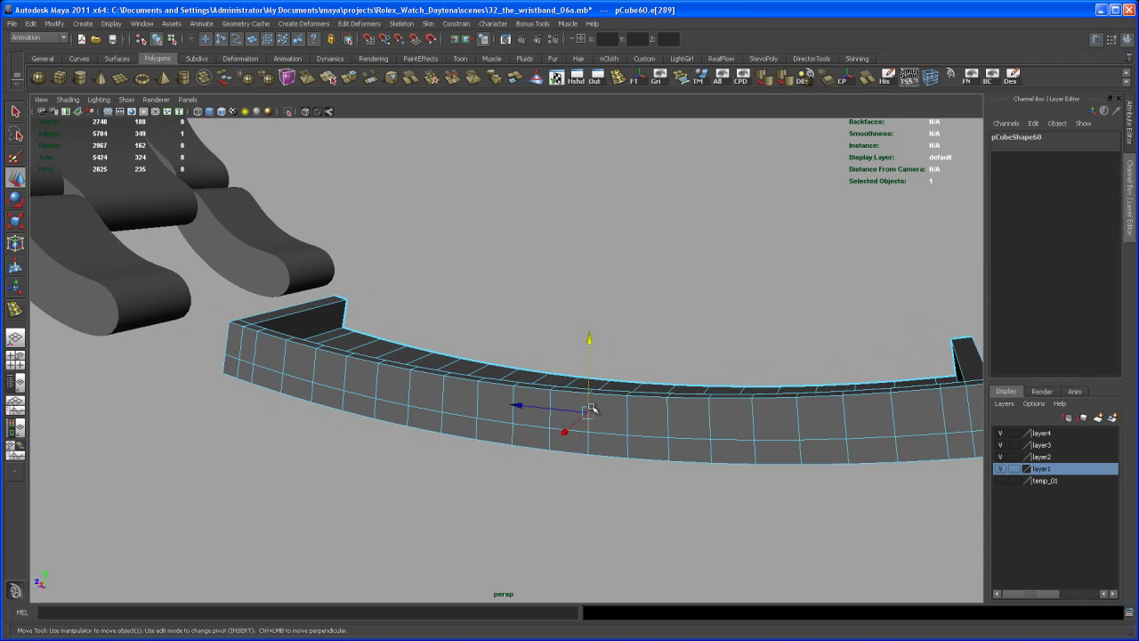
right_click_drag(588, 413, 557, 428, "ctrl")
left_click_drag(648, 495, 646, 463, "alt")
right_click_drag(646, 463, 637, 445, "alt")
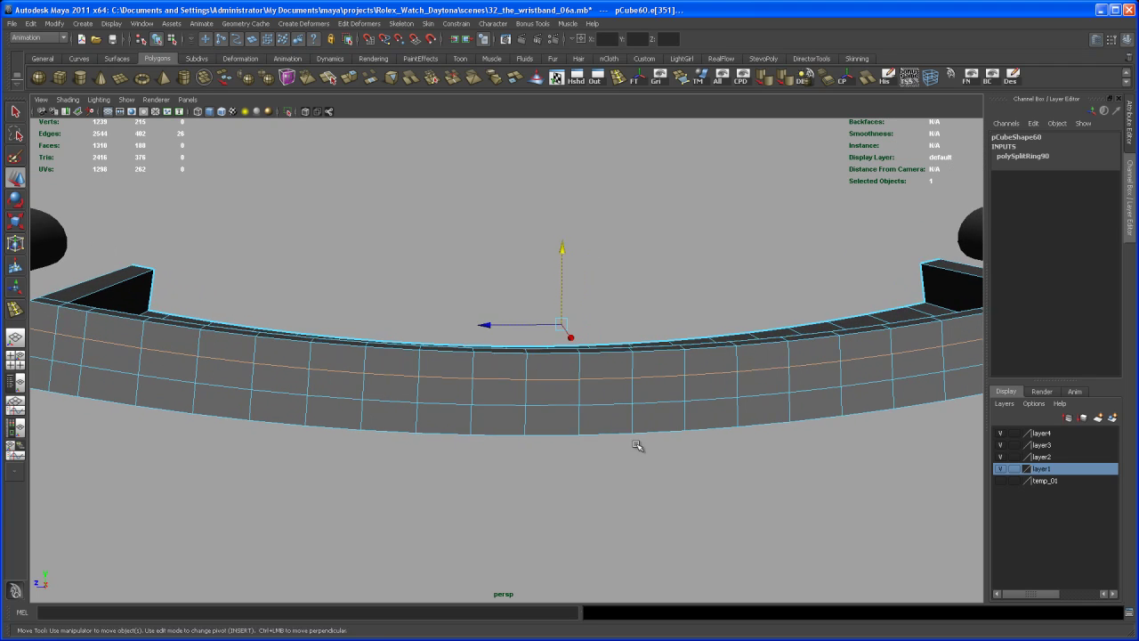
left_click_drag(637, 445, 516, 458, "alt")
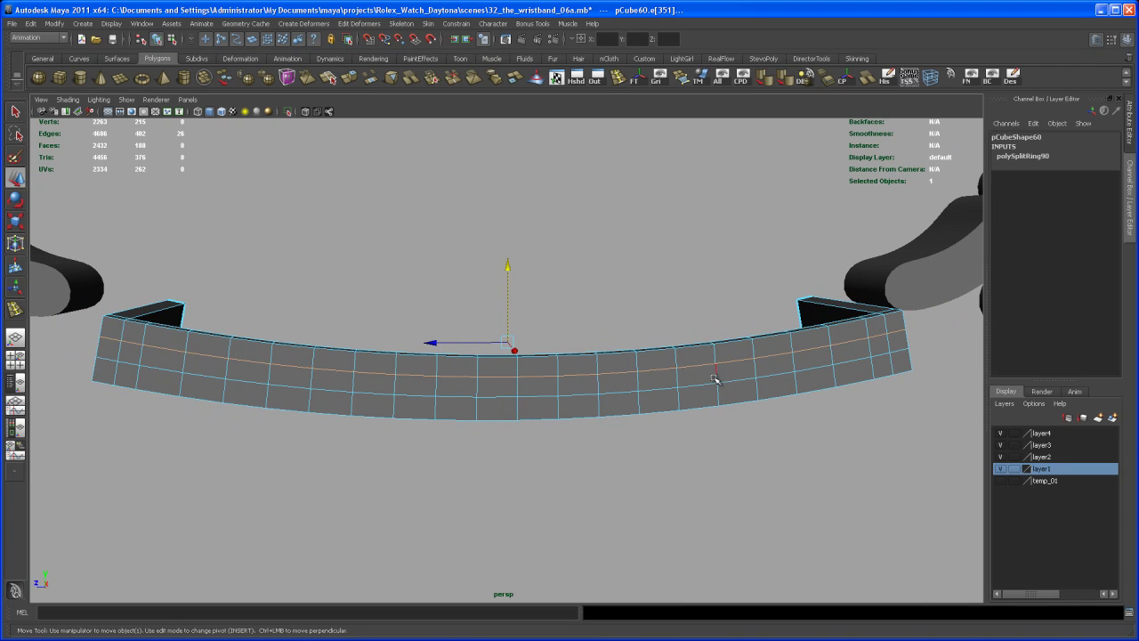
left_click_drag(715, 380, 651, 455, "alt")
left_click(656, 449)
right_click_drag(651, 456, 621, 460, "alt")
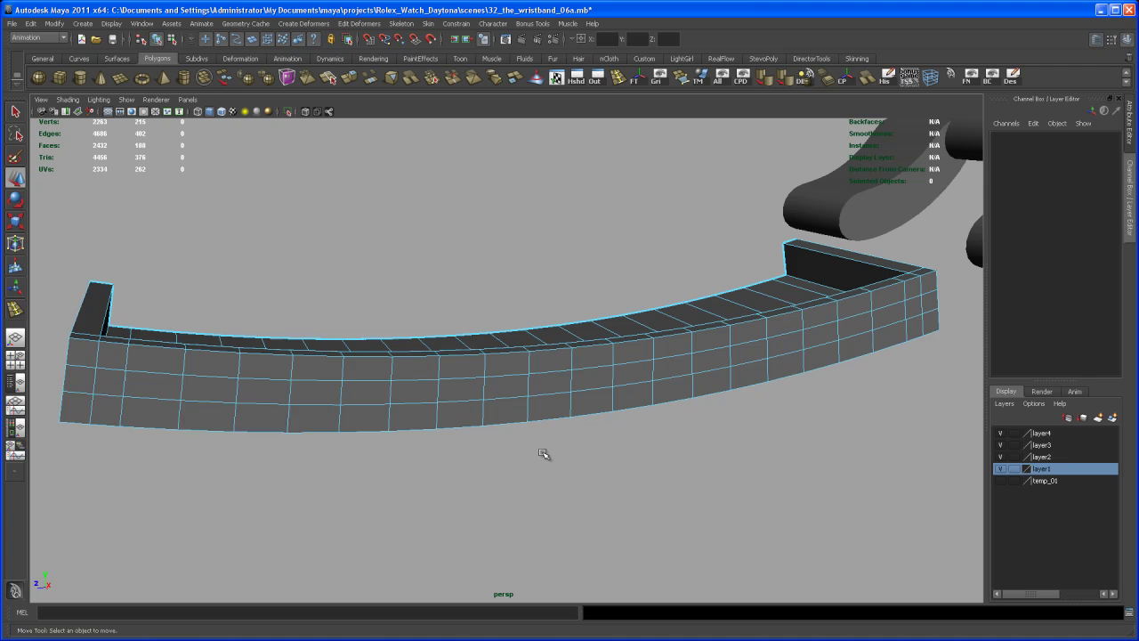
Step: Create a polygon cylinder, lower it to about -24.754 in Y above the clasp, and show wireframe on the shaded models
right_click_drag(544, 454, 530, 342, "alt")
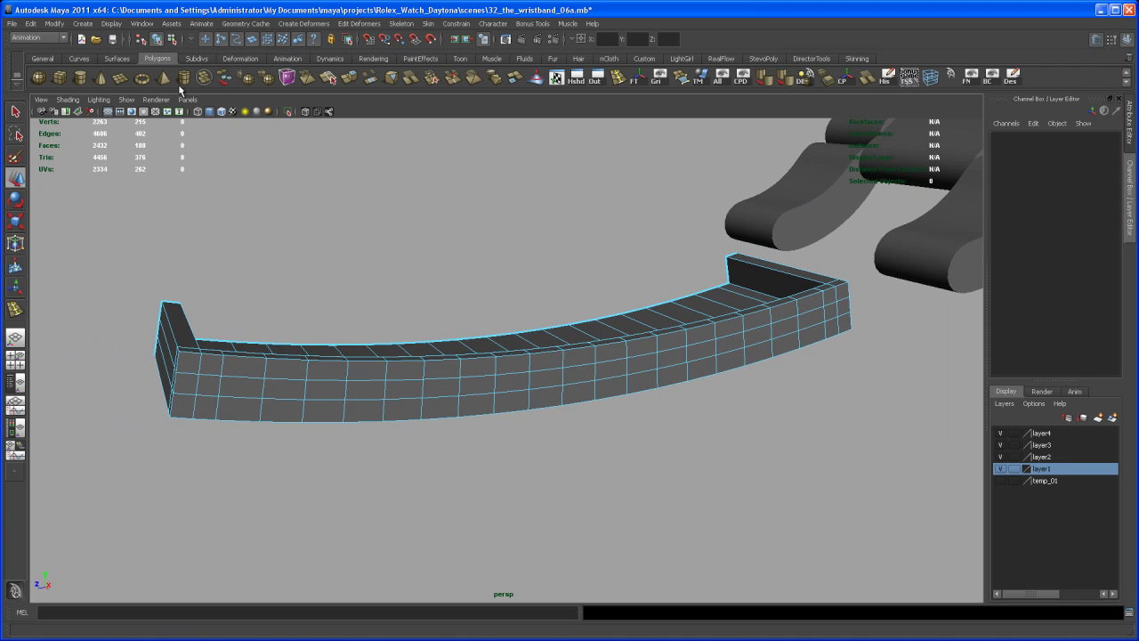
left_click(82, 78)
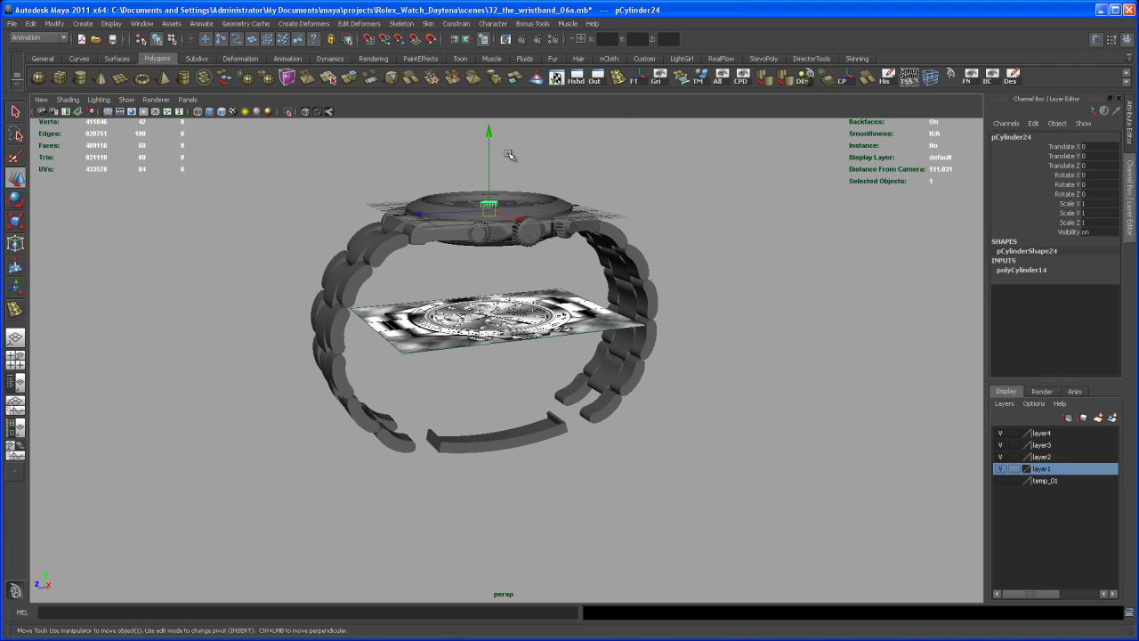
left_click_drag(488, 131, 489, 274)
right_click_drag(498, 311, 657, 486, "alt")
left_click(221, 112)
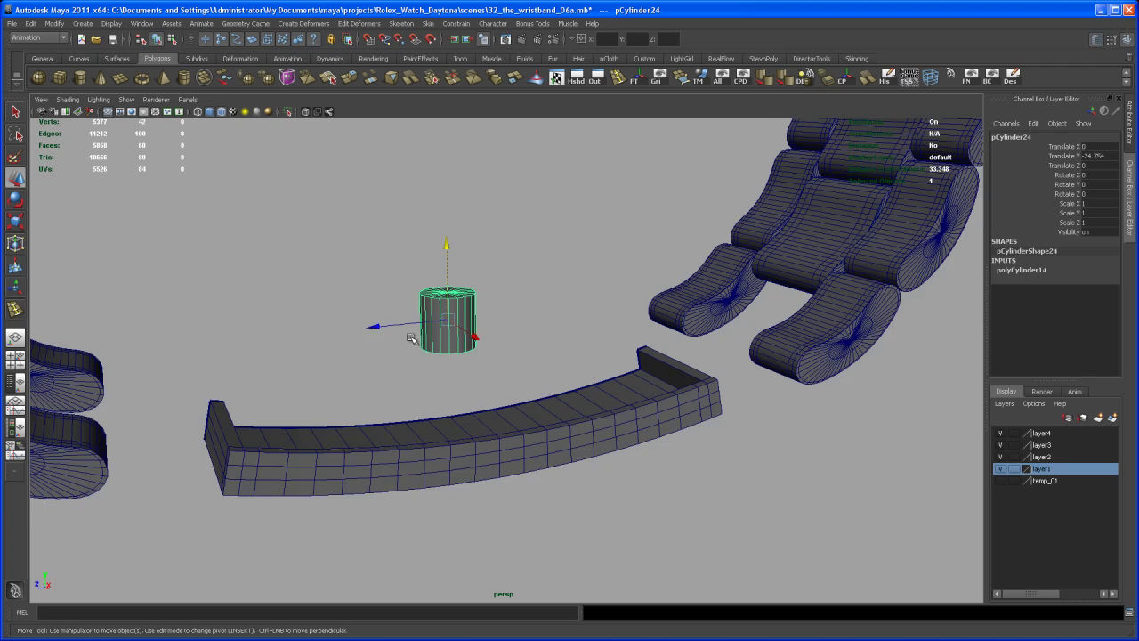
Step: Rotate the cylinder to exactly 90 about Z so it lies horizontally across the clasp plate
middle_click_drag(452, 364, 475, 388, "alt")
key("e")
left_click_drag(475, 388, 503, 303, "alt")
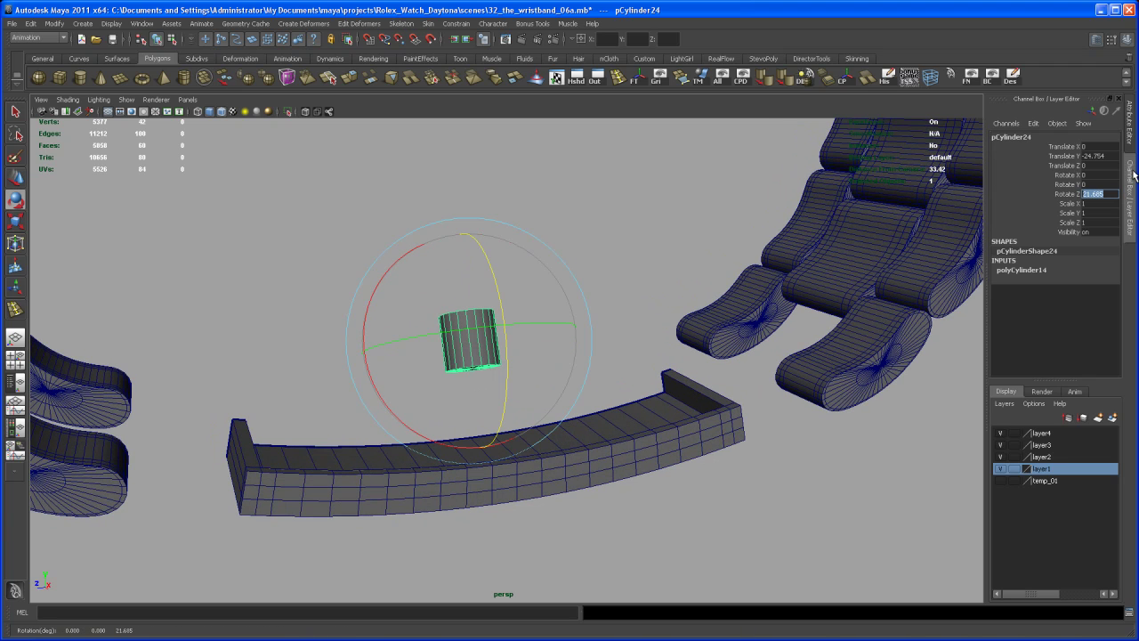
key("Return")
Step: Snap the cylinder onto the middle of the plate's long outer wall and scale it uniformly to about 0.252
key("w")
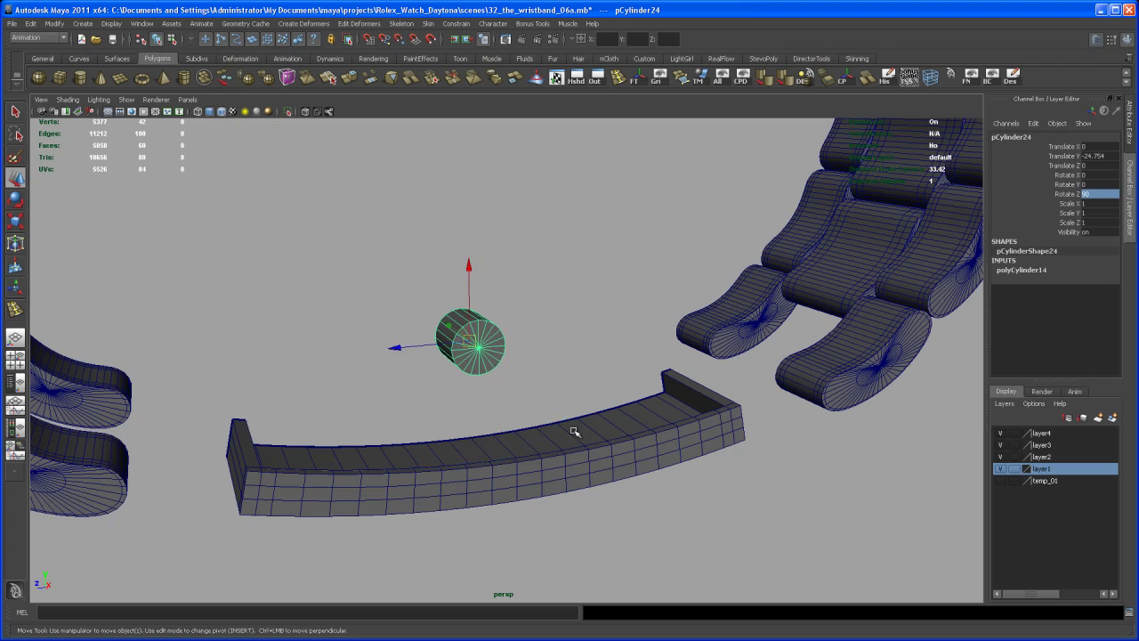
left_click_drag(566, 422, 528, 452, "alt")
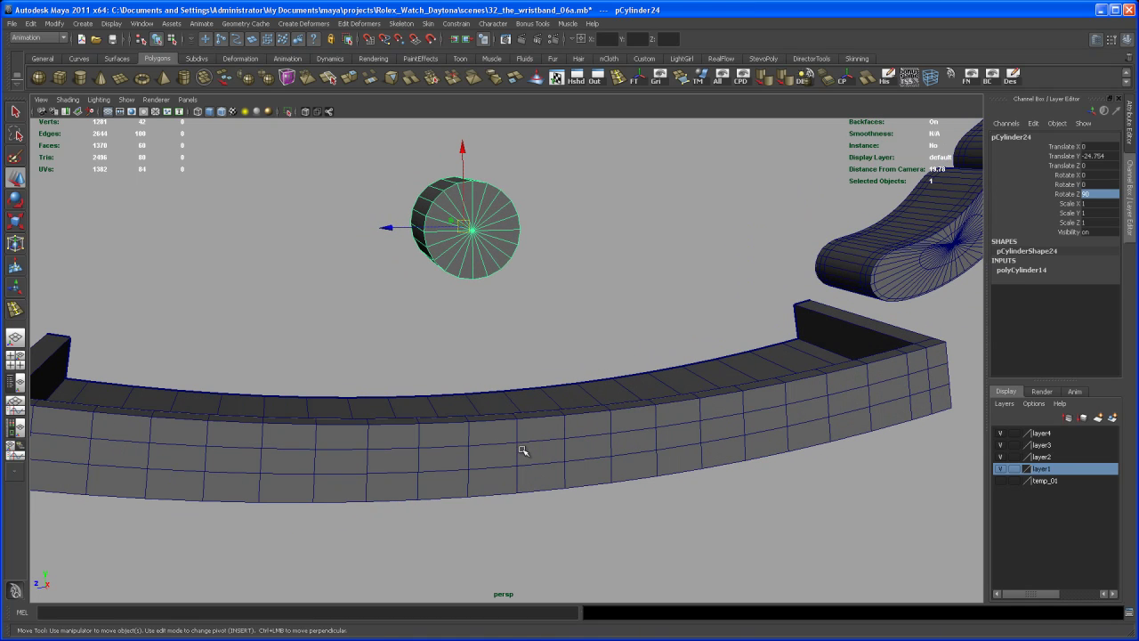
middle_click(519, 444)
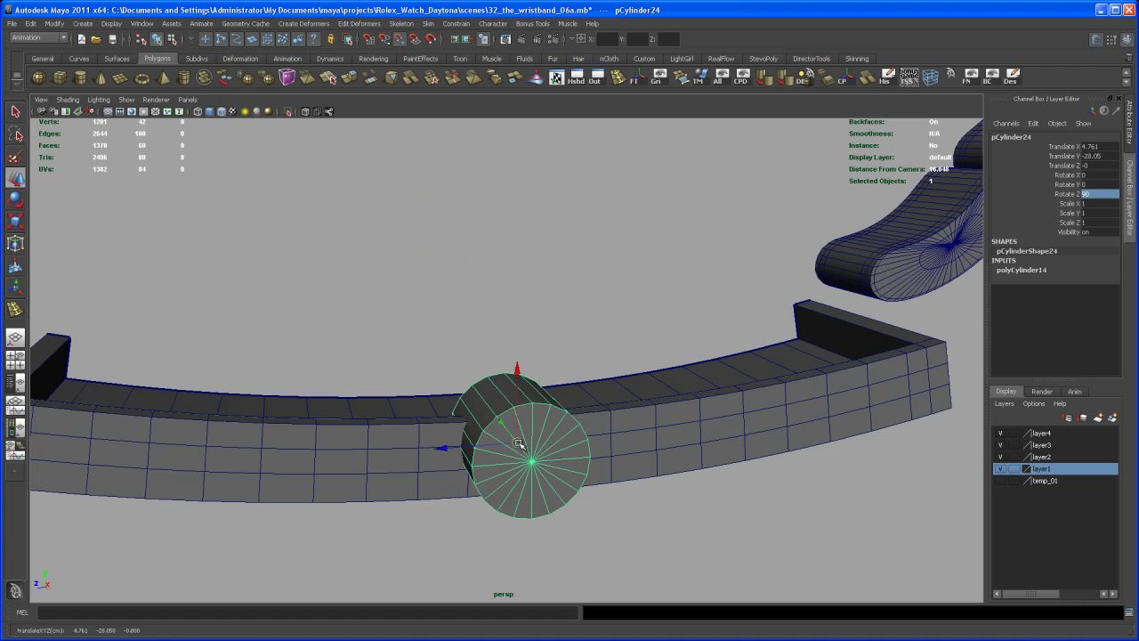
key("r")
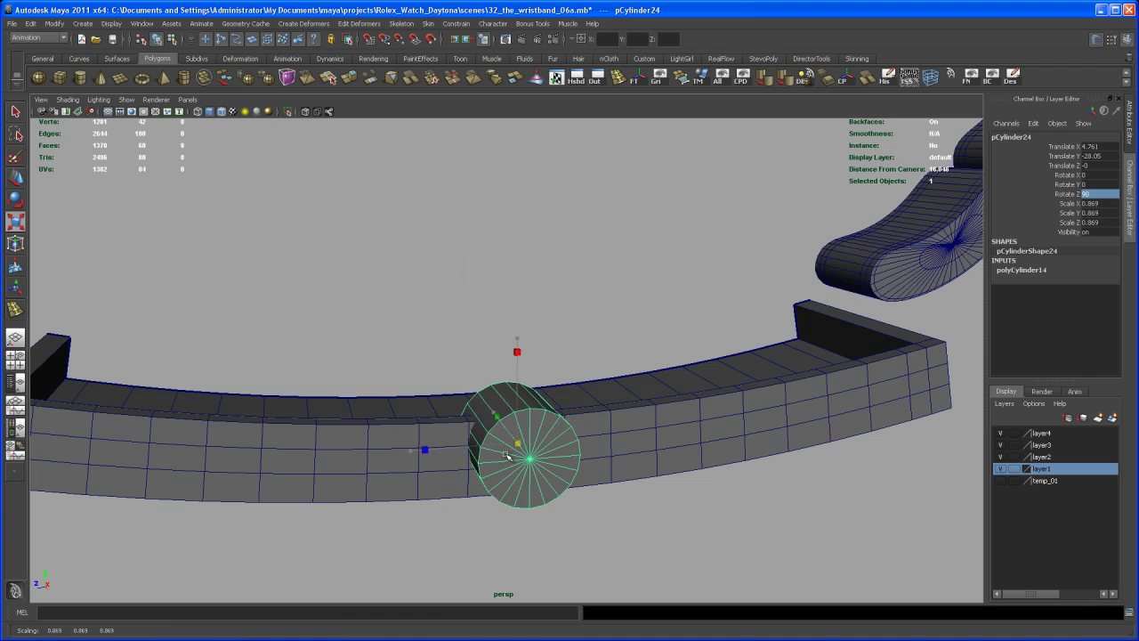
middle_click_drag(534, 440, 468, 490)
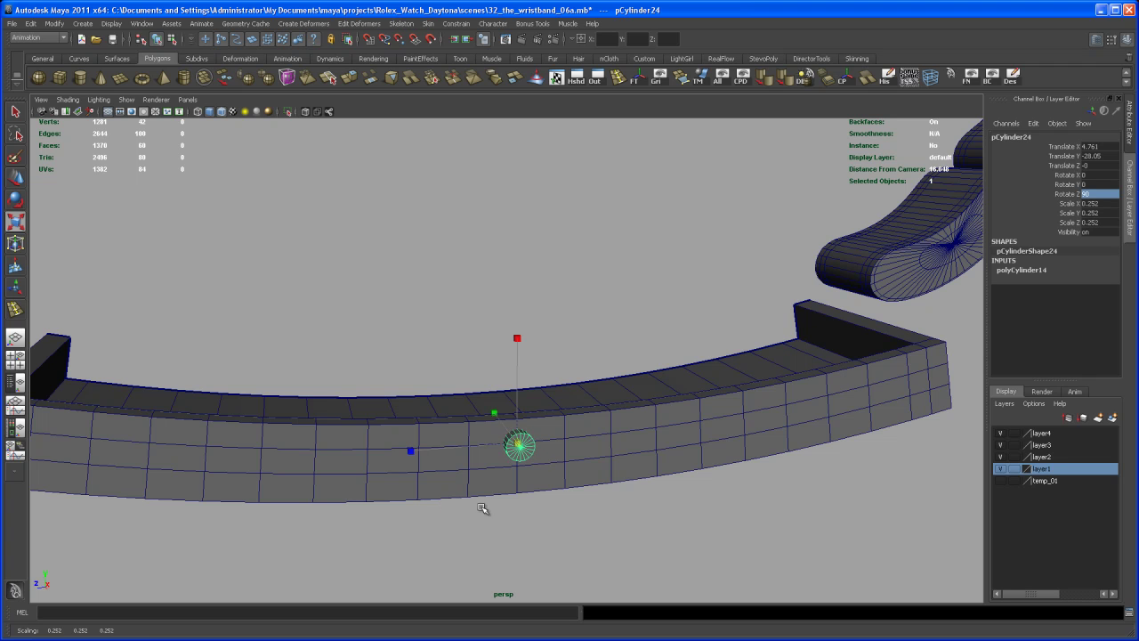
Step: Set the cylinder's axis subdivisions to 6 to make it hexagonal
mouse_move(482, 507)
left_mouse_down("alt")
mouse_move(476, 488)
mouse_move(482, 503)
left_mouse_up("alt")
right_click_drag(483, 458, 569, 567, "alt")
middle_click_drag(536, 529, 533, 453, "alt")
right_click_drag(534, 453, 579, 490, "alt")
middle_click_drag(530, 467, 552, 479, "alt")
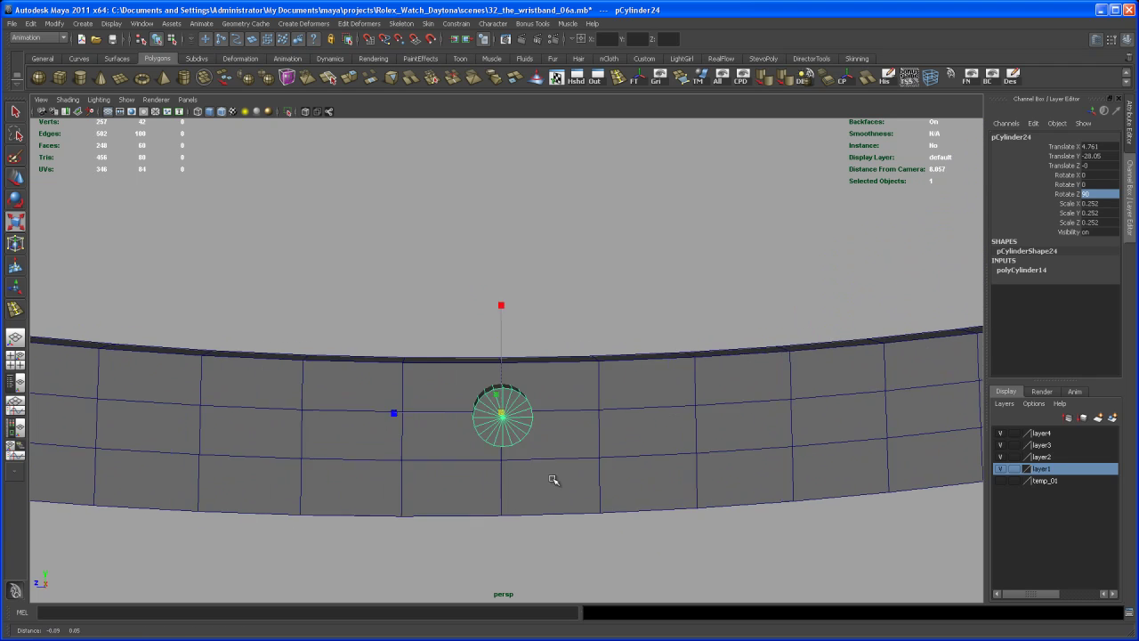
left_click_drag(554, 480, 586, 490, "alt")
left_click(1041, 271)
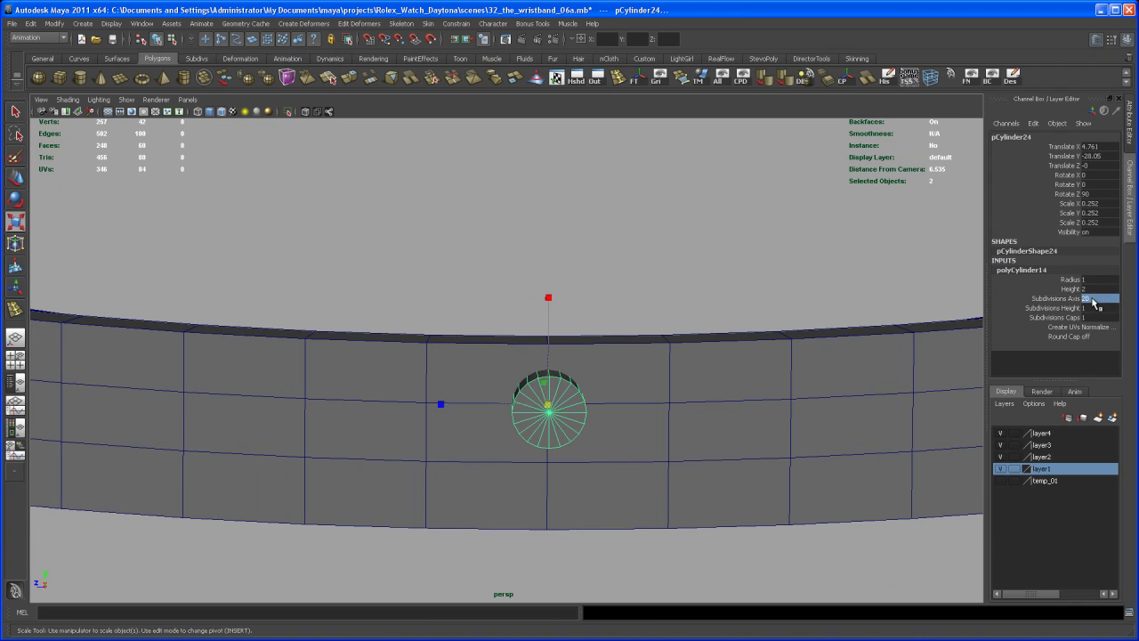
left_click(1097, 299)
type("6")
key("Return")
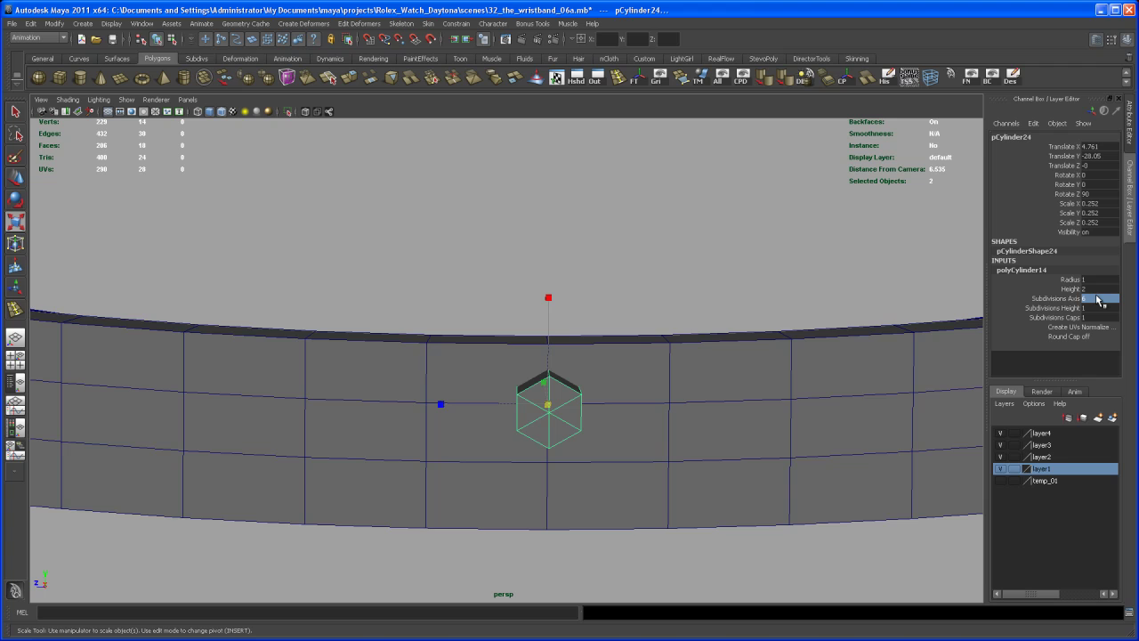
left_click_drag(592, 453, 593, 442, "alt")
right_click_drag(593, 442, 597, 455, "alt")
left_click_drag(584, 472, 595, 438, "alt")
right_click_drag(601, 367, 603, 393)
left_click_drag(604, 393, 663, 454, "alt")
left_click(612, 405)
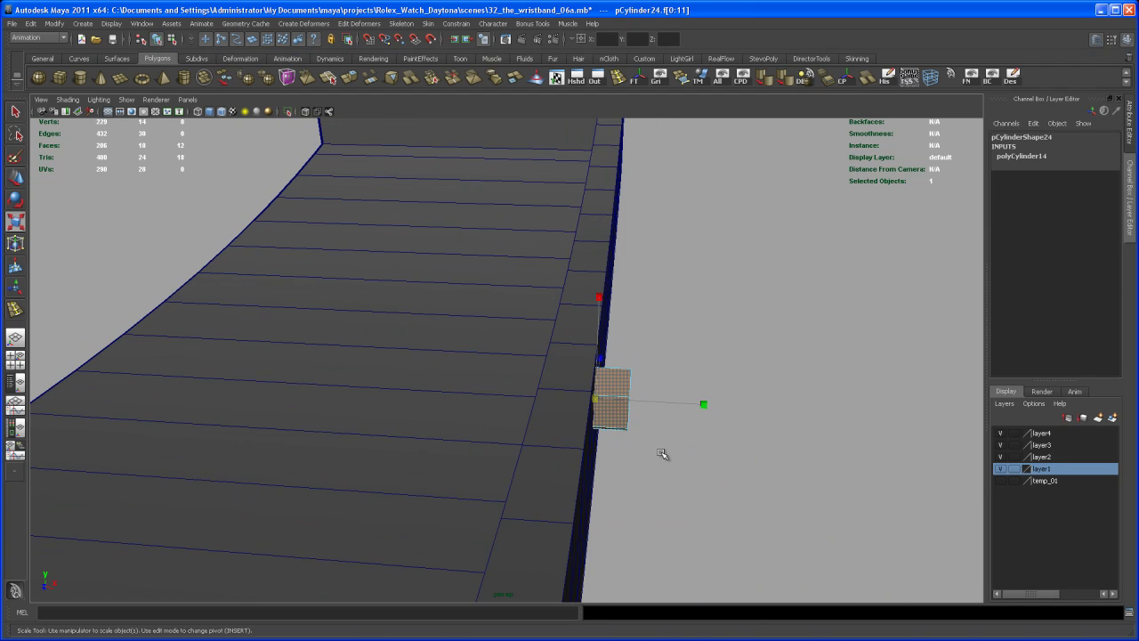
right_click_drag(629, 389, 633, 398)
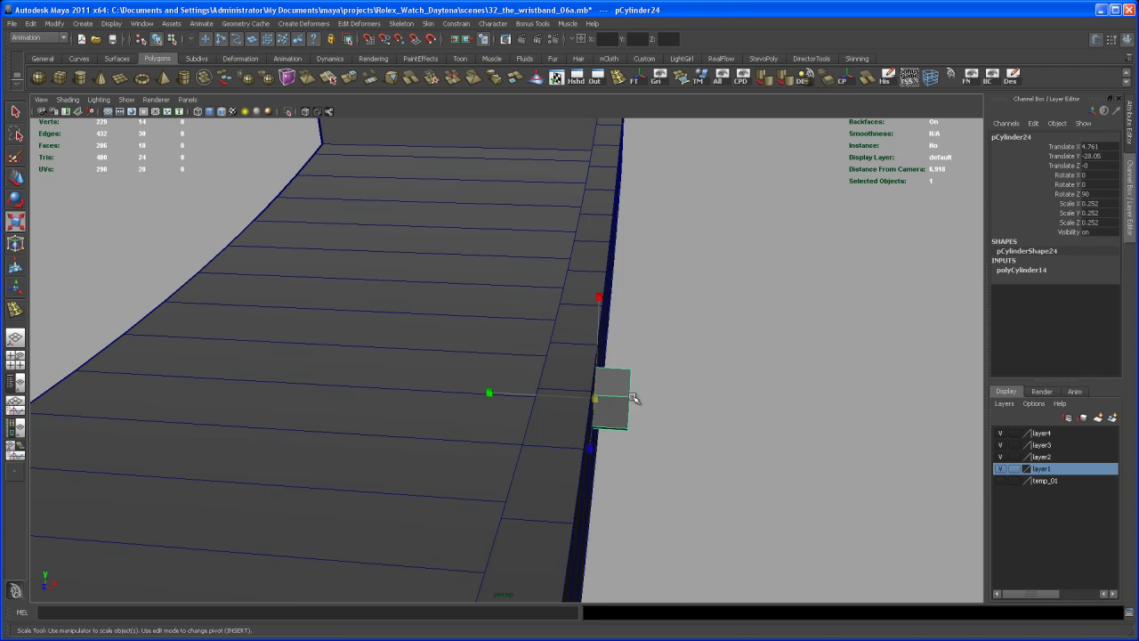
Step: Move the hexagonal cylinder out of the wall to about 5.588 in X and delete its two end-cap faces
key("w")
left_click_drag(594, 398, 642, 401)
left_click_drag(643, 401, 594, 392, "alt")
right_click_drag(681, 368, 685, 392)
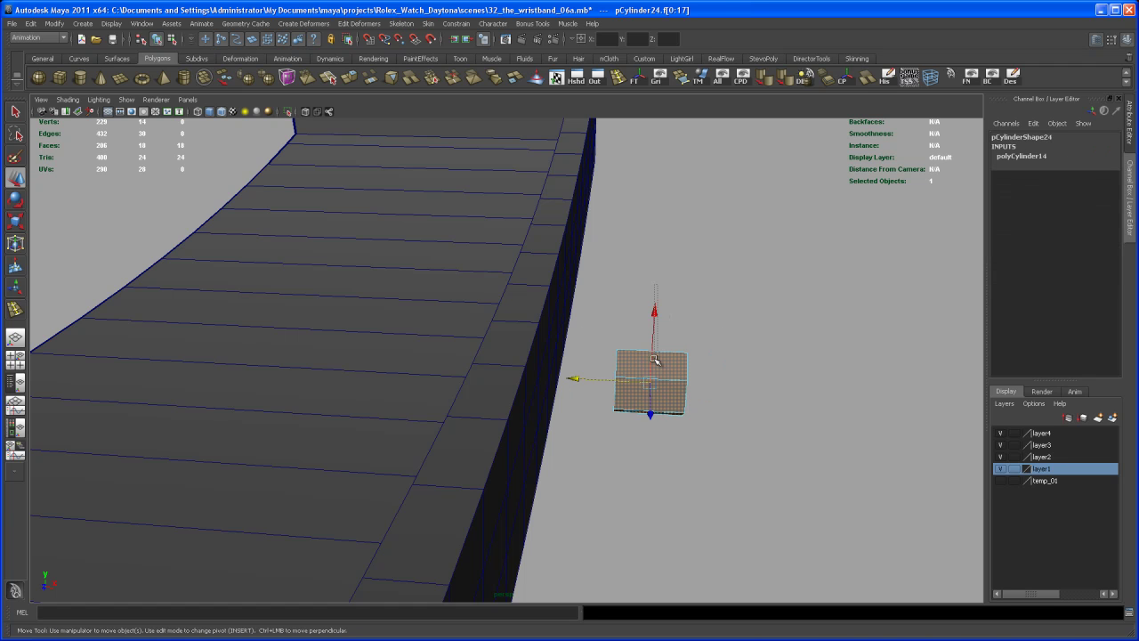
left_click_drag(644, 480, 591, 480, "alt")
left_click(682, 471)
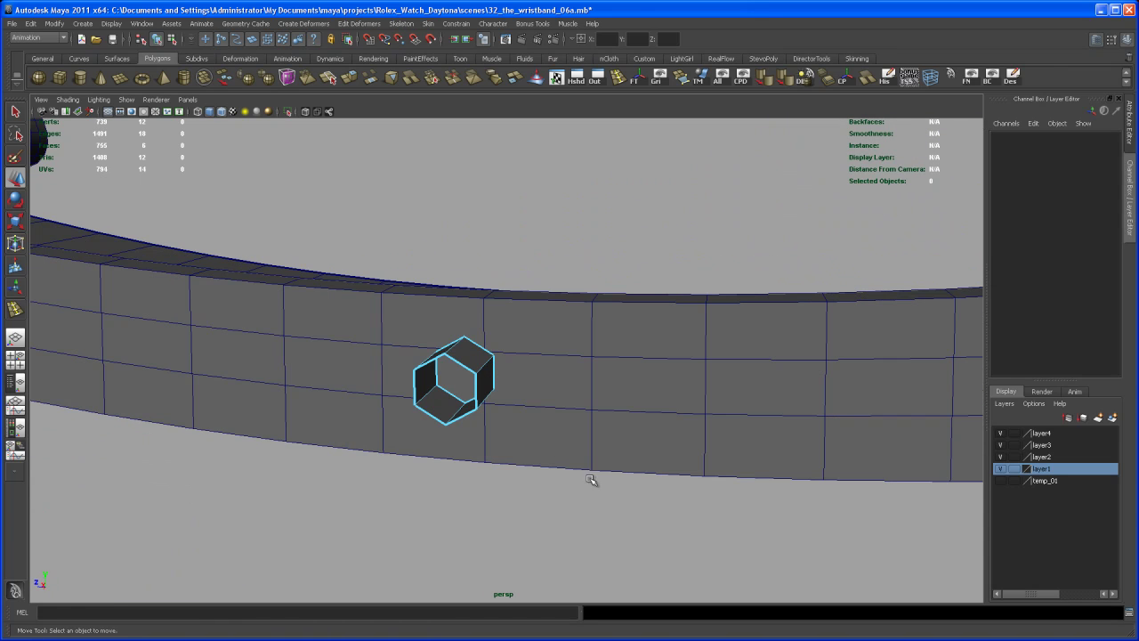
Step: Select the whole hexagonal tube and move it along X back into the clasp's outer wall, to about 4.576
right_click_drag(471, 379, 500, 365)
left_click(472, 379)
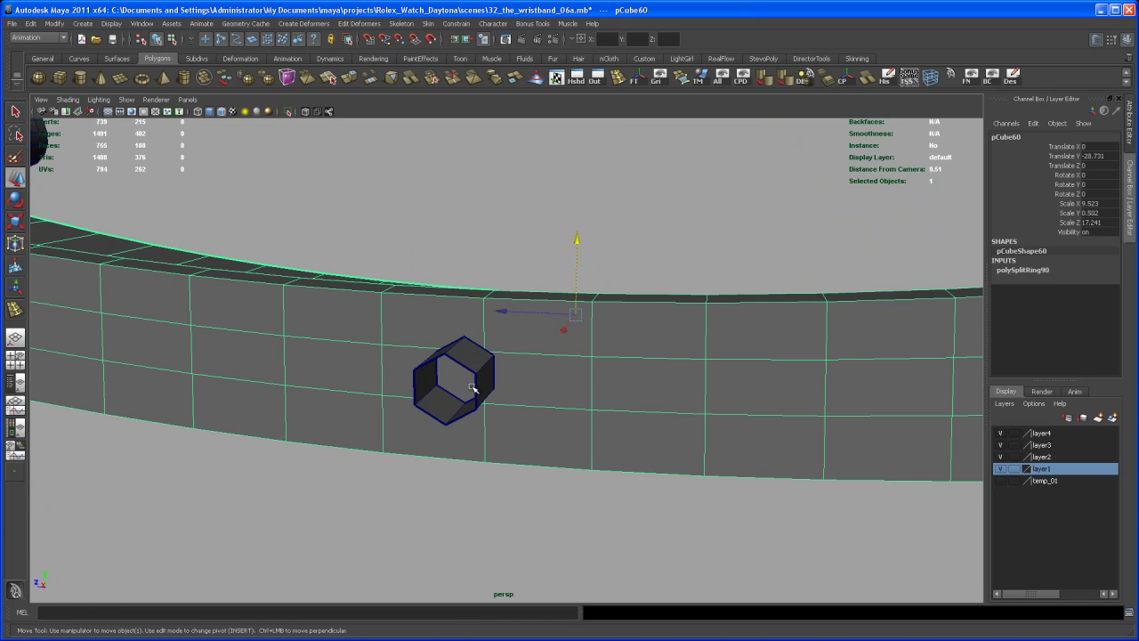
left_click_drag(472, 484, 436, 512, "alt")
left_click(442, 397)
left_click_drag(431, 473, 565, 462, "alt")
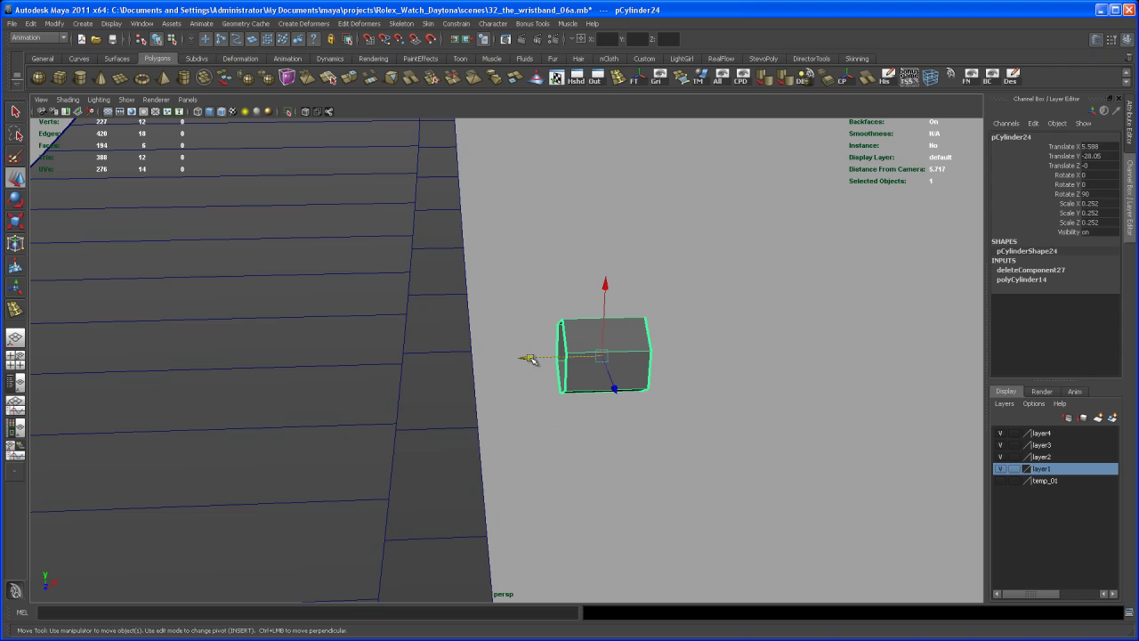
left_click_drag(529, 358, 464, 362)
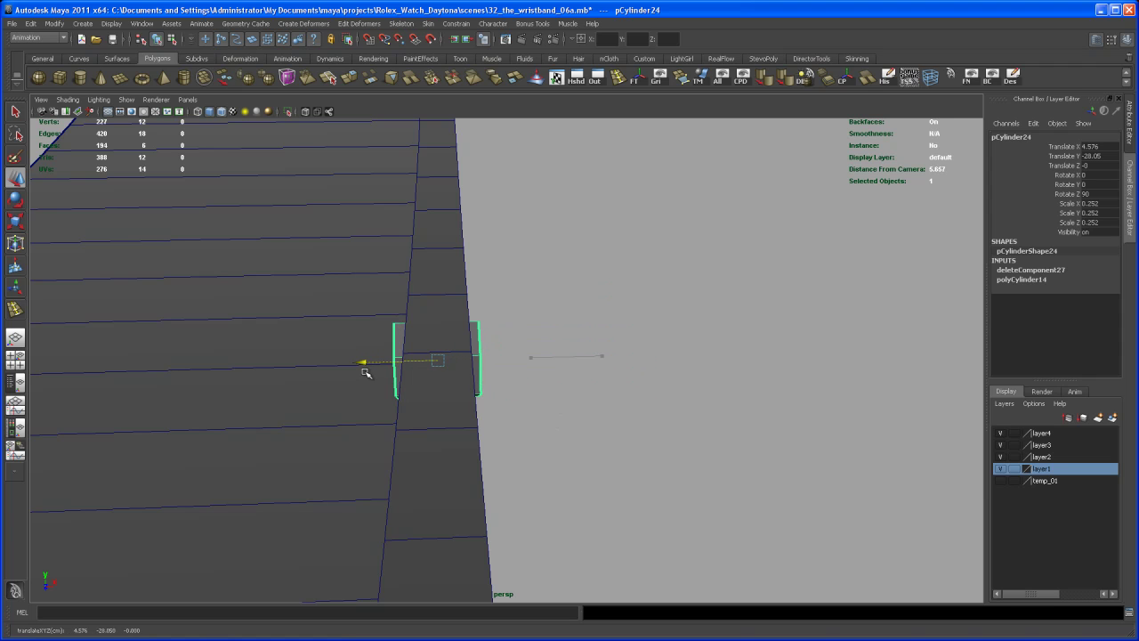
Step: Select the tube's outer end vertices and snap them along X flush with the wall's outer face, at about 4.761
right_click_drag(361, 372, 434, 401, "alt")
left_click_drag(433, 401, 440, 425, "alt")
right_click_drag(440, 424, 478, 472, "alt")
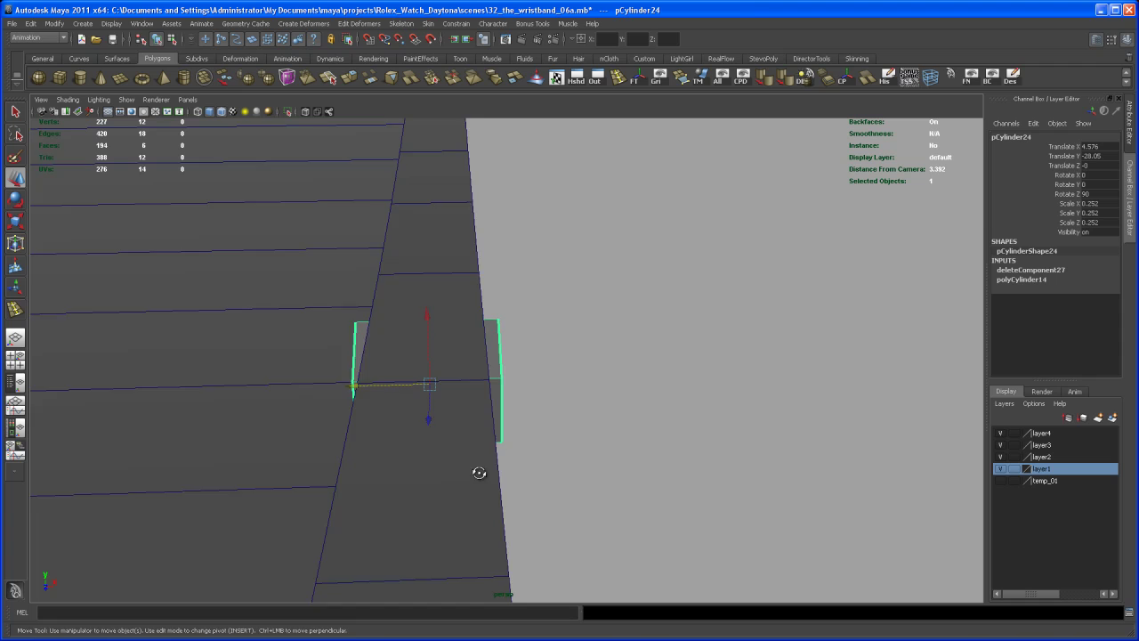
left_click_drag(478, 473, 512, 416, "alt")
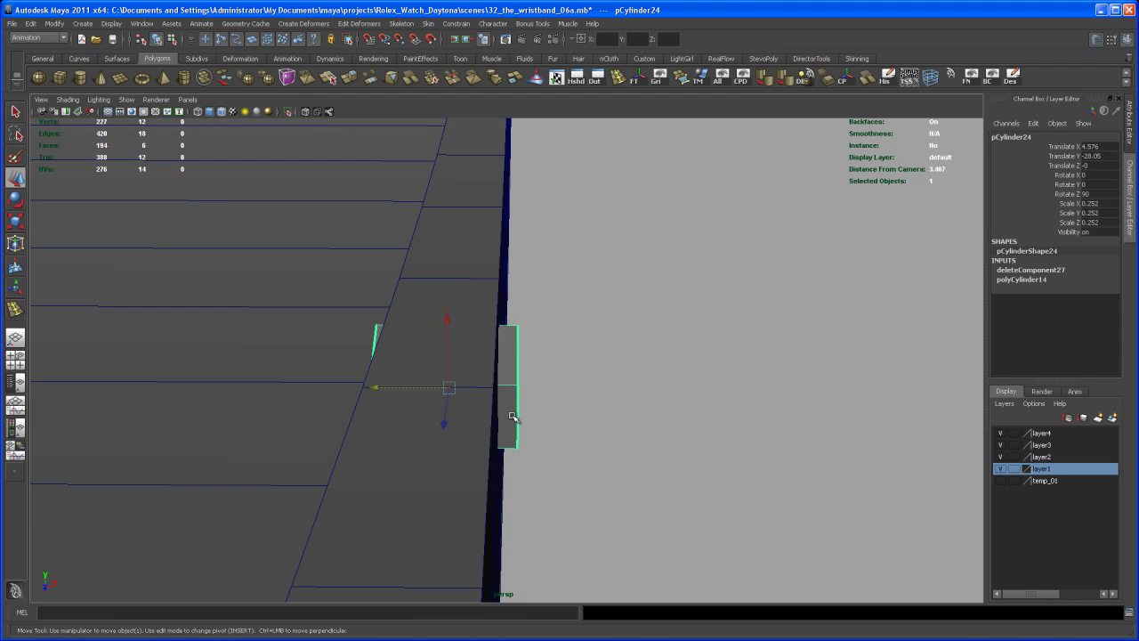
right_click(519, 357)
left_click(488, 356)
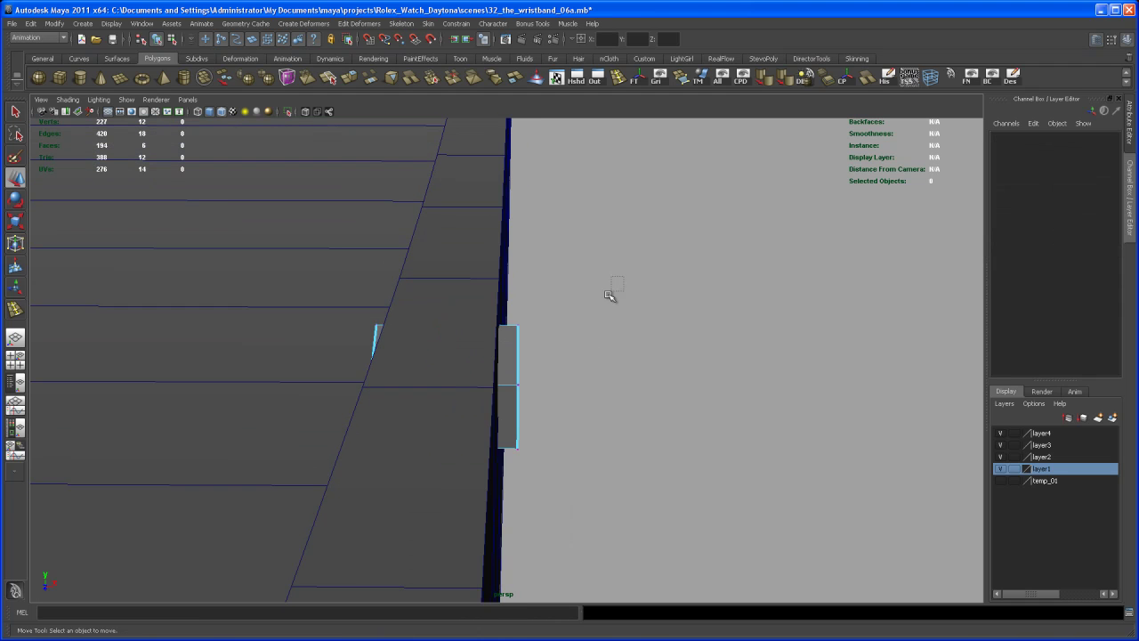
left_click_drag(510, 495, 511, 496)
left_click_drag(511, 495, 494, 445, "alt")
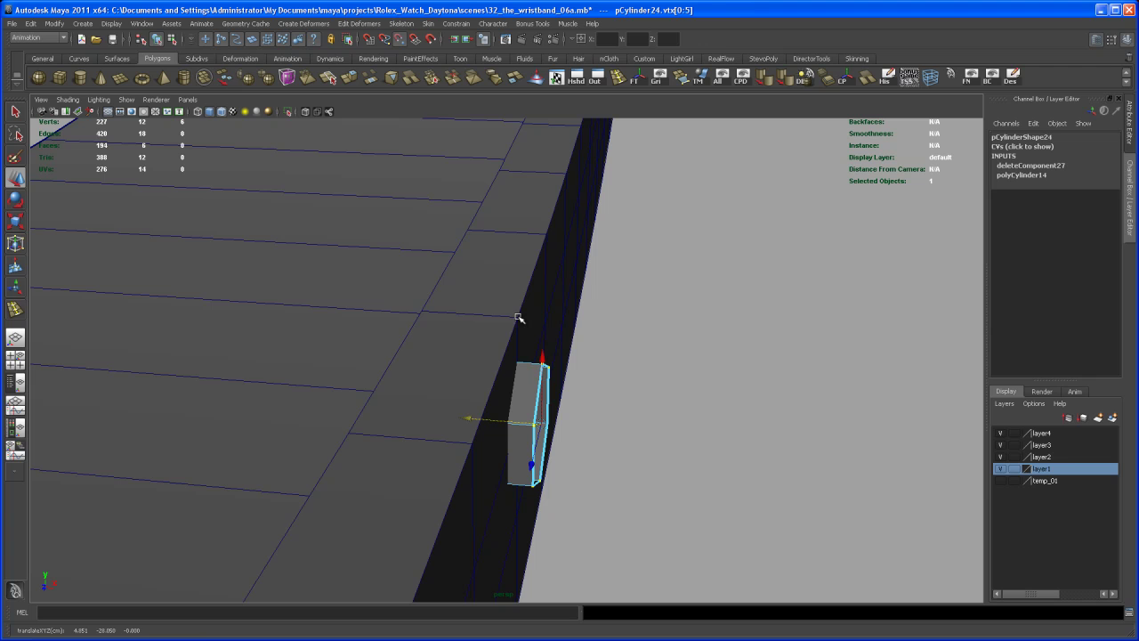
middle_click(519, 317)
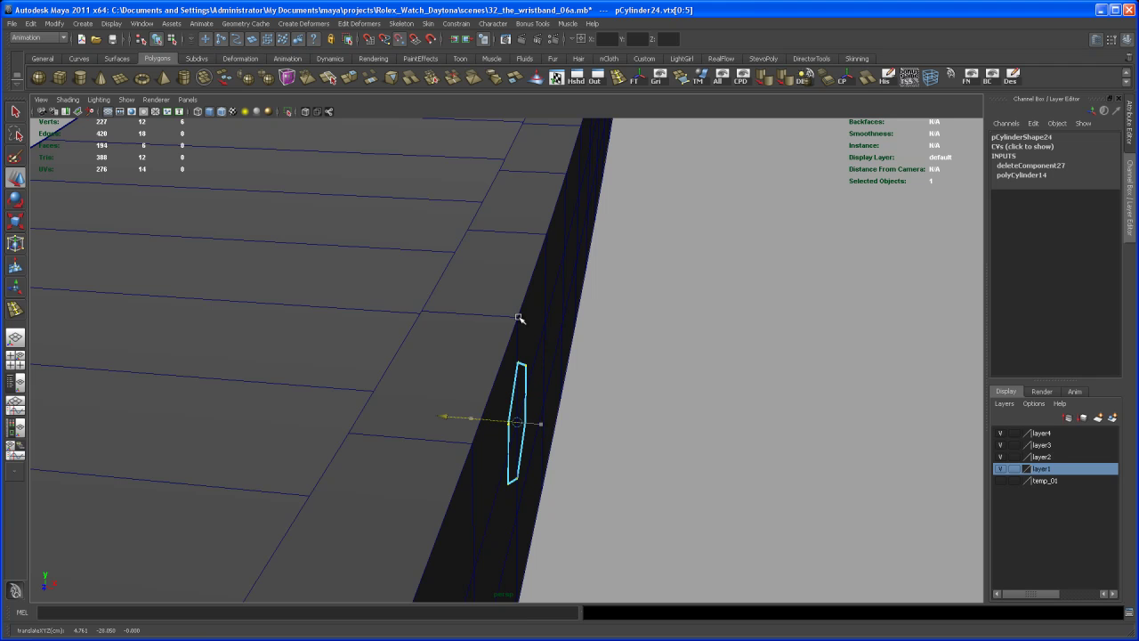
Step: Select the tube's inner end vertices and snap them along X flush with the wall's inner face
left_click_drag(535, 431, 452, 392, "alt")
left_click_drag(459, 494, 460, 496)
left_click_drag(460, 496, 467, 498, "alt")
left_click_drag(360, 424, 360, 426)
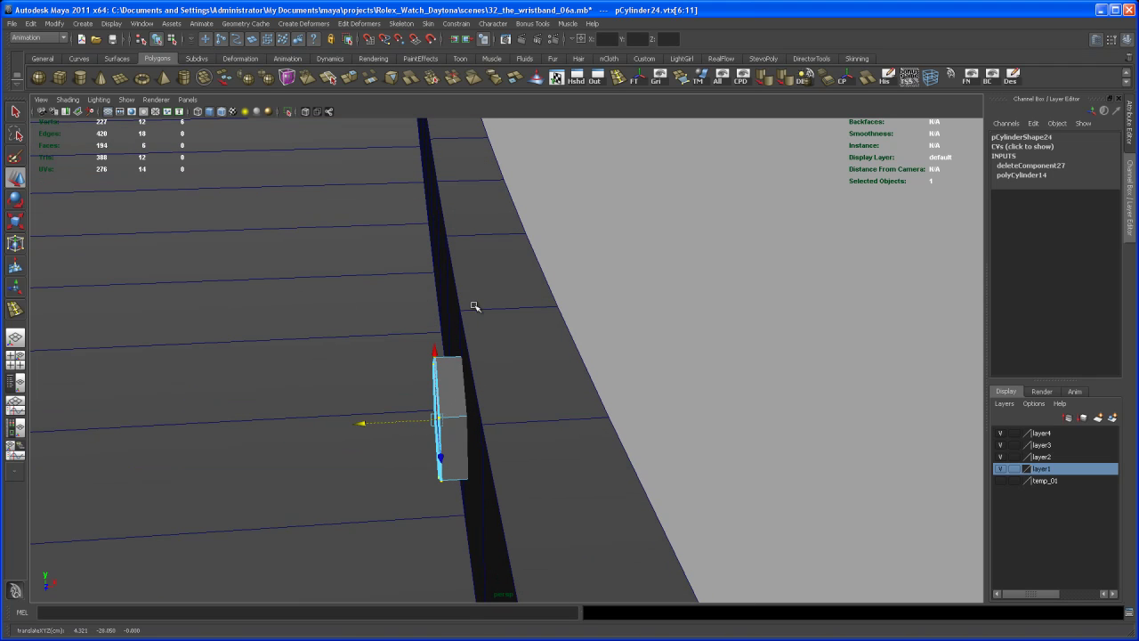
left_click_drag(462, 311, 457, 421, "alt")
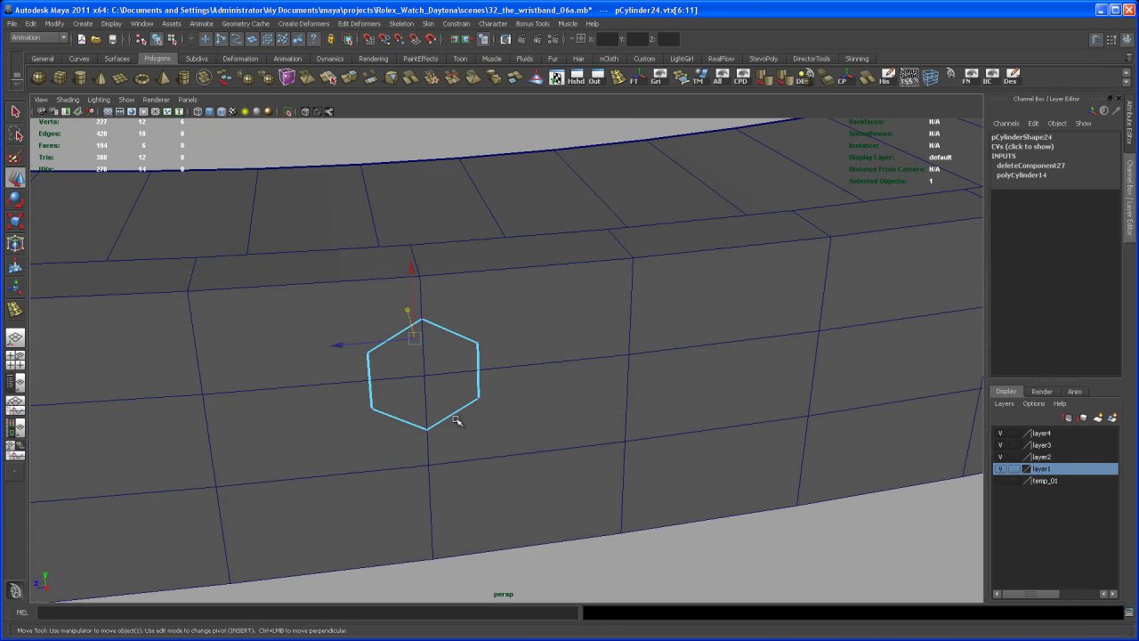
Step: Examine from several angles how the hexagonal tube's outline sits against the clasp wall's edges
left_click_drag(454, 365, 445, 392, "alt")
middle_click_drag(442, 411, 472, 435, "alt")
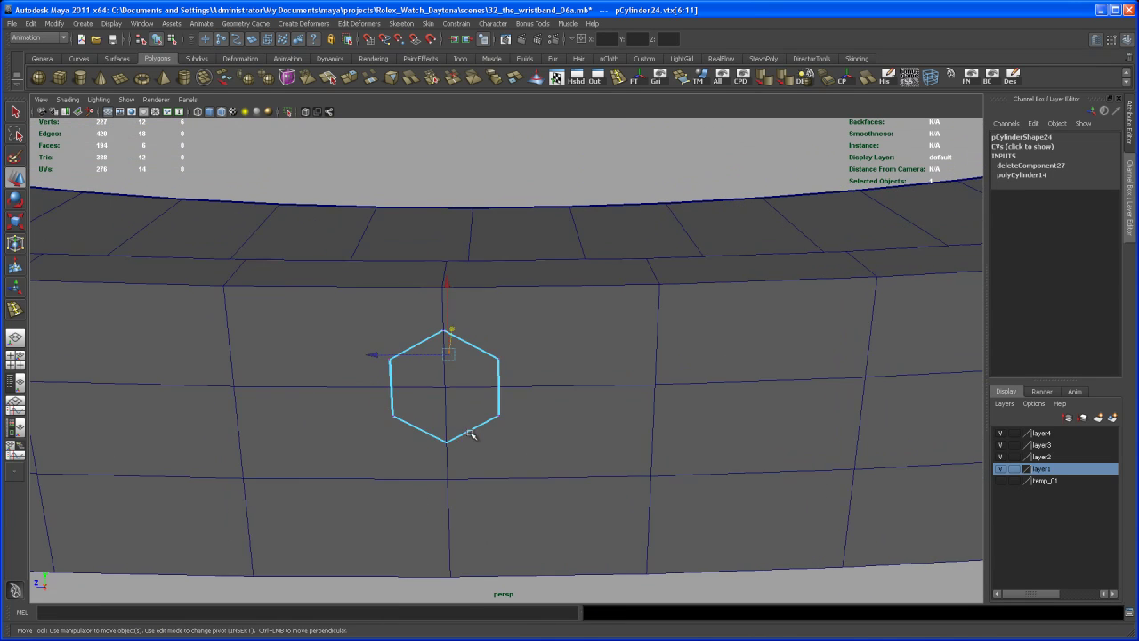
right_click_drag(472, 435, 455, 395, "alt")
middle_click_drag(454, 395, 514, 427, "alt")
right_click_drag(514, 427, 500, 439, "alt")
middle_click_drag(499, 439, 498, 457, "alt")
left_click_drag(498, 458, 506, 430, "alt")
right_click_drag(507, 430, 471, 420, "alt")
left_click_drag(470, 420, 535, 439, "alt")
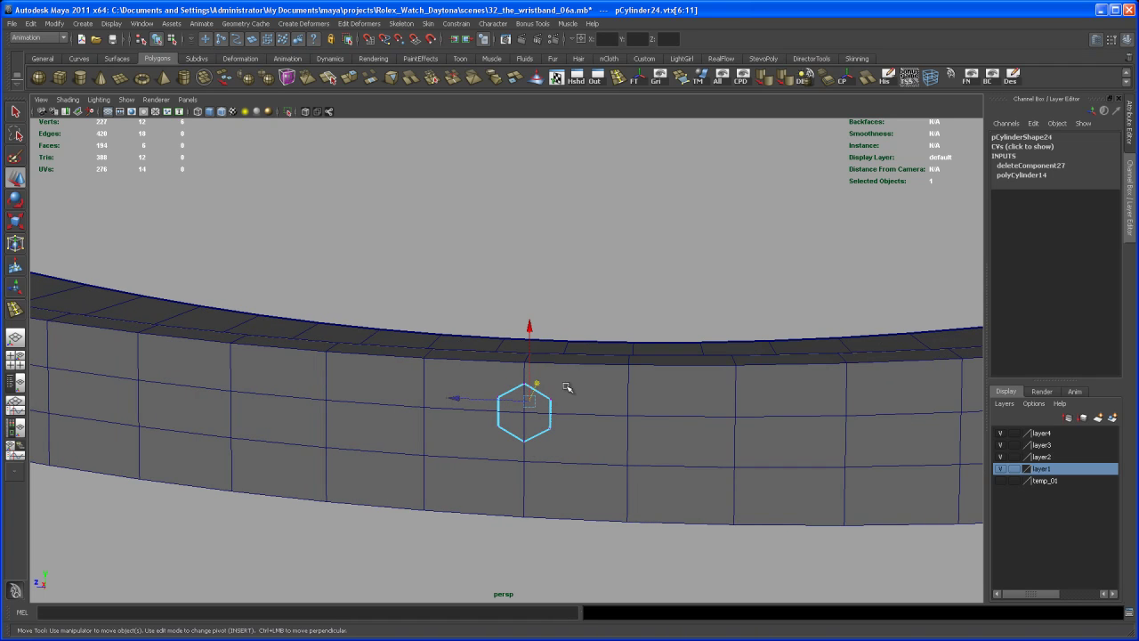
left_click_drag(567, 387, 586, 375, "alt")
left_click_drag(568, 433, 531, 398, "alt")
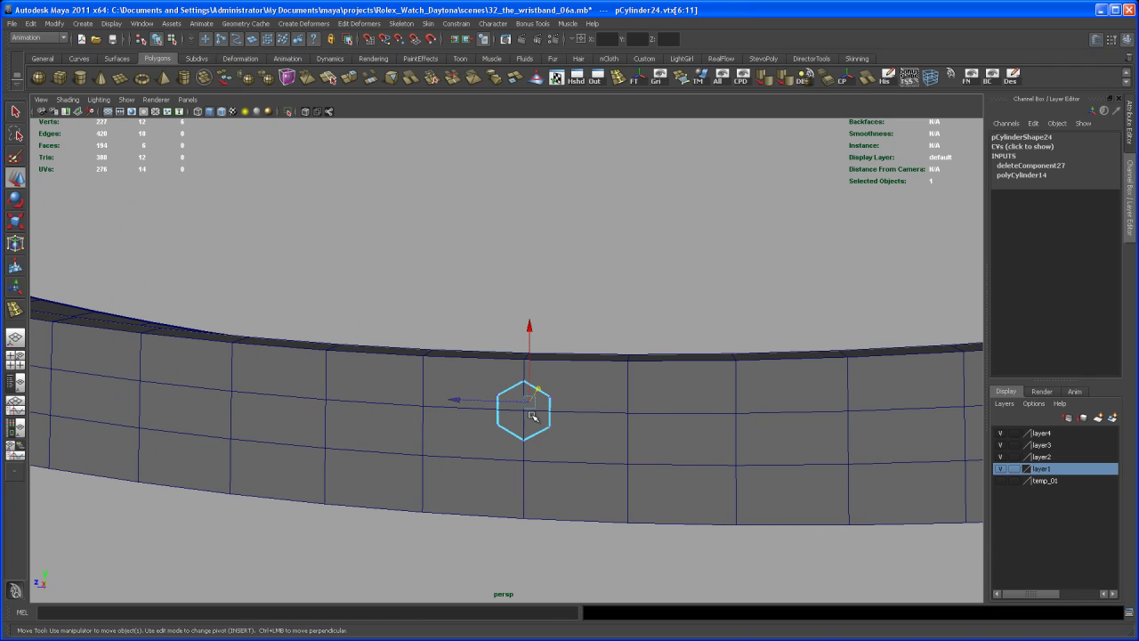
left_click_drag(530, 415, 532, 456, "alt")
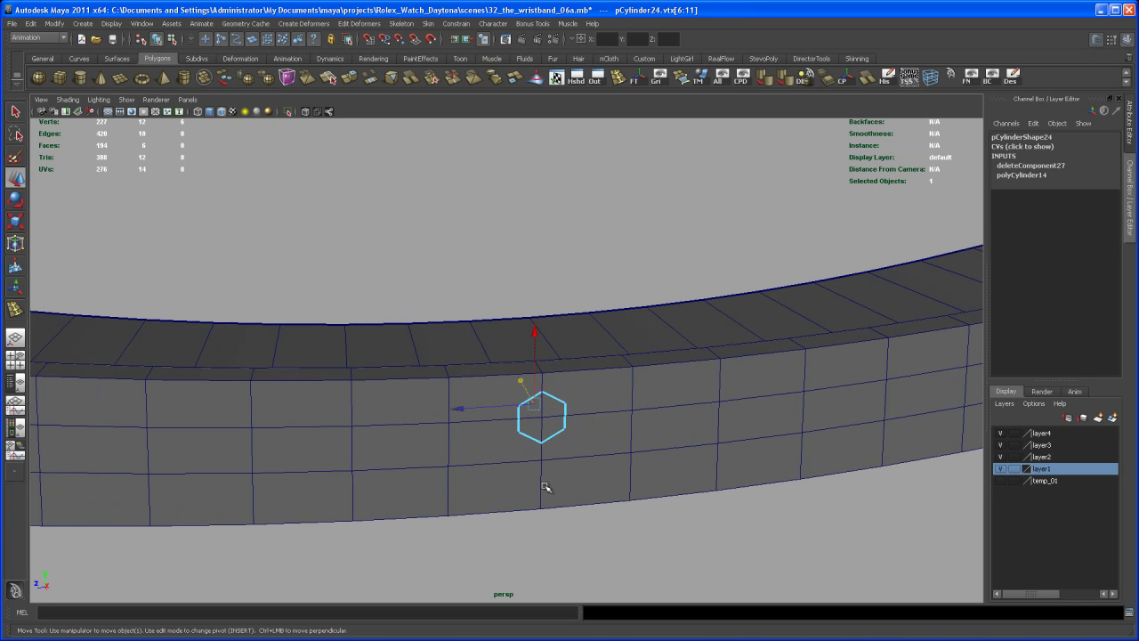